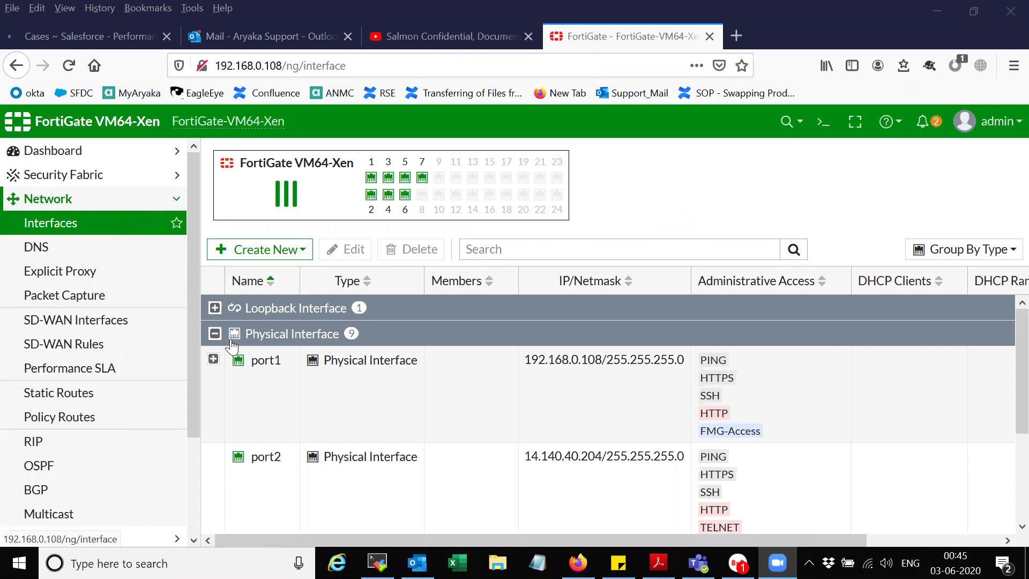
Step: Select the port1 interface and refresh the interface list
double_click(270, 360)
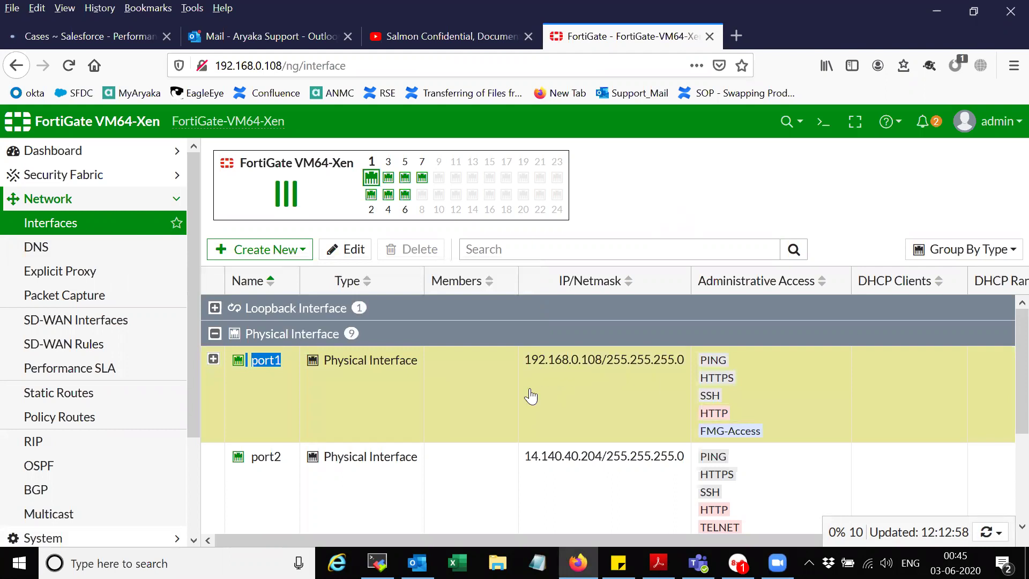
scroll(492, 408, "down", 3)
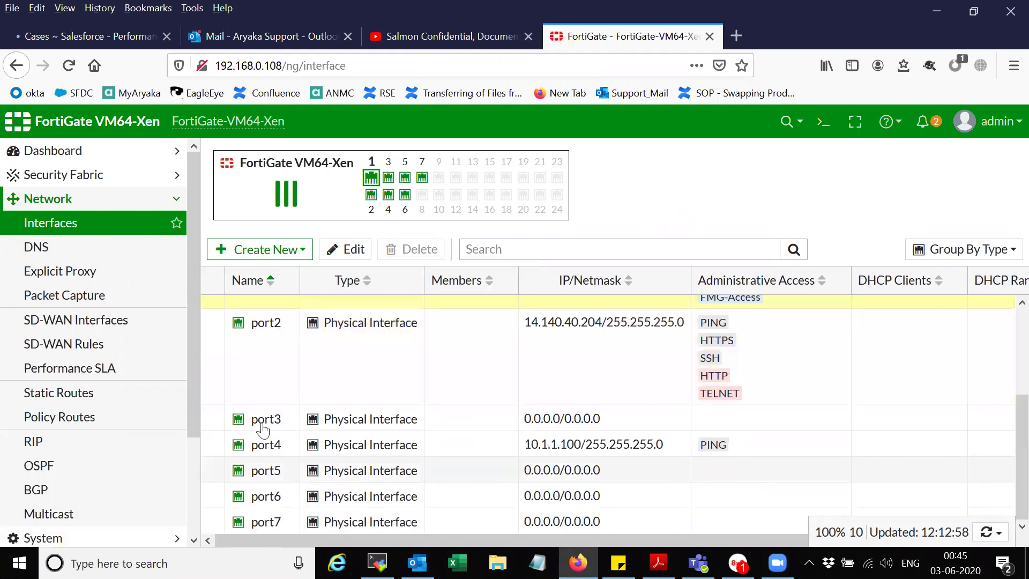
scroll(262, 423, "up", 3)
left_click(214, 307)
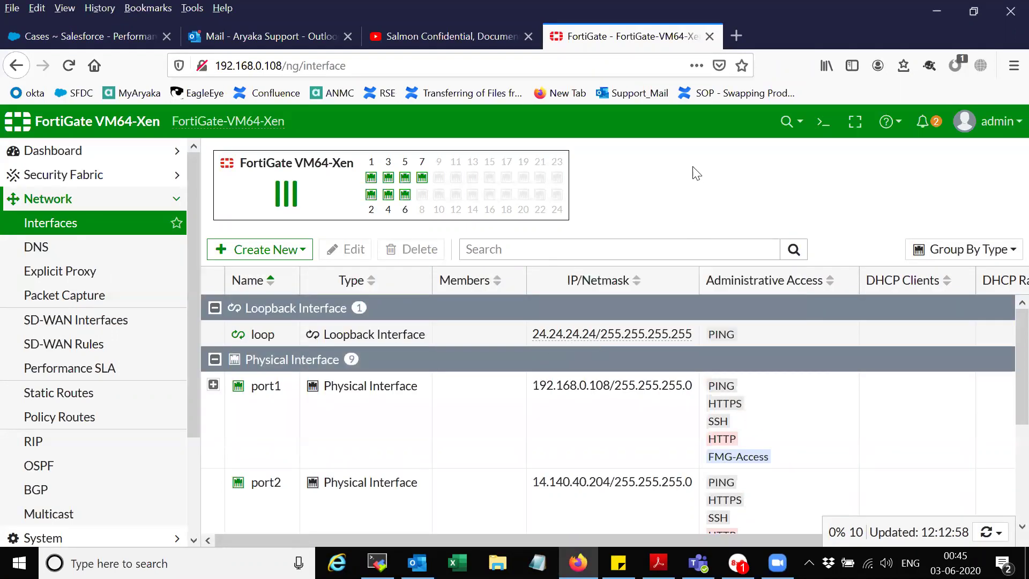
Step: Open the OSPF settings, check router ID 192.168.0.108, and select backbone area 0.0.0.0
left_click(92, 201)
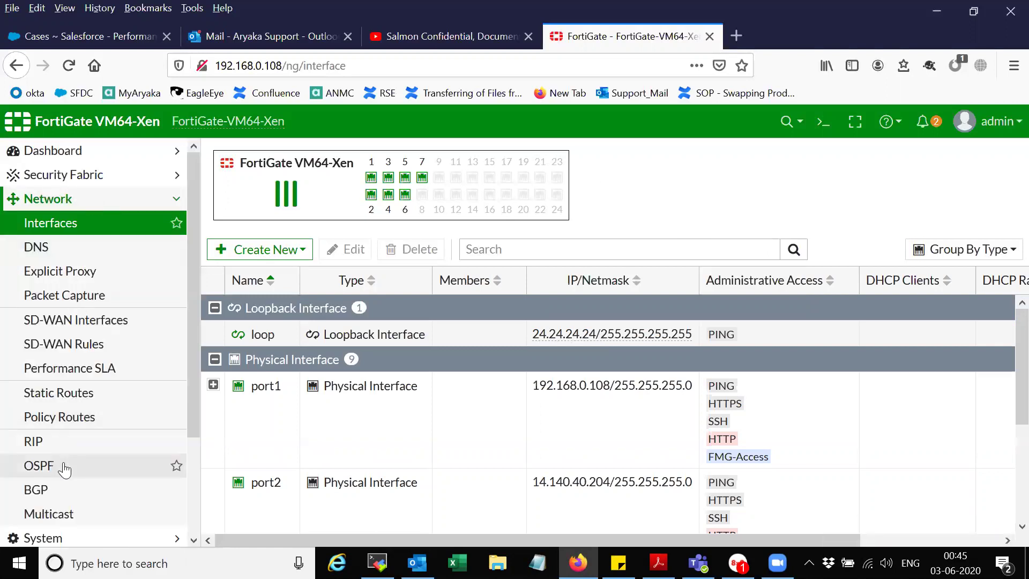
left_click(64, 465)
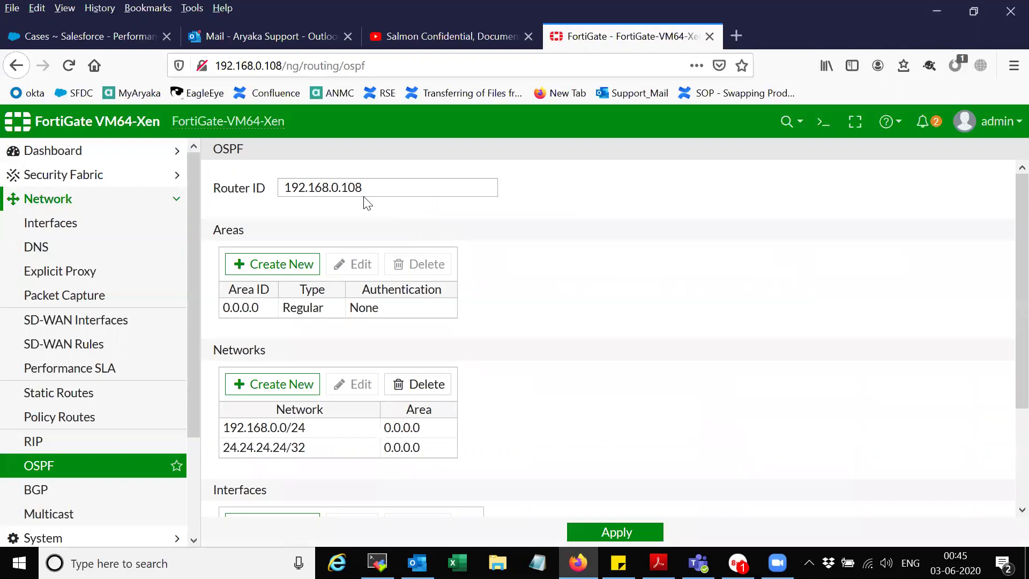
left_click_drag(370, 186, 282, 187)
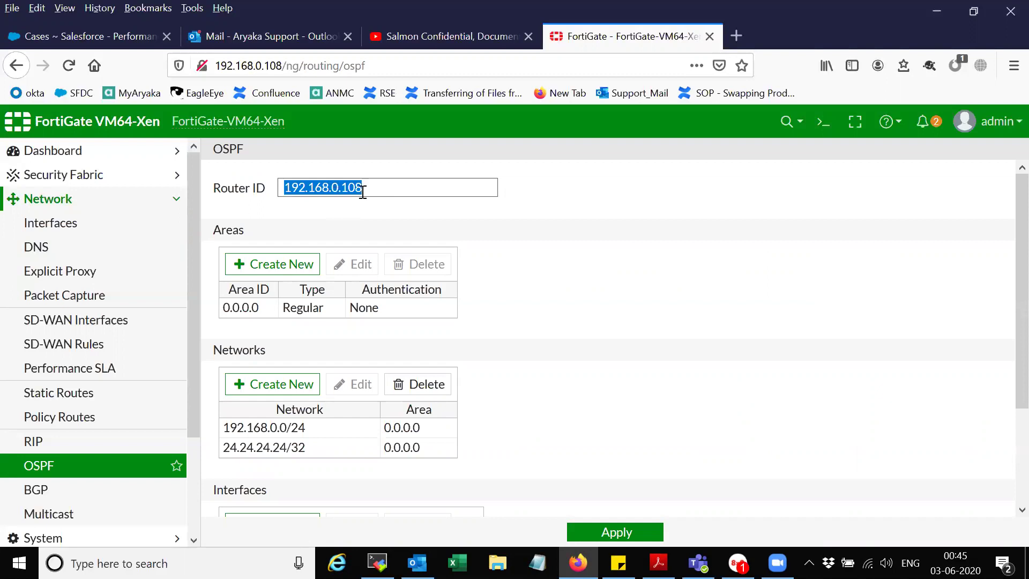
left_click(547, 248)
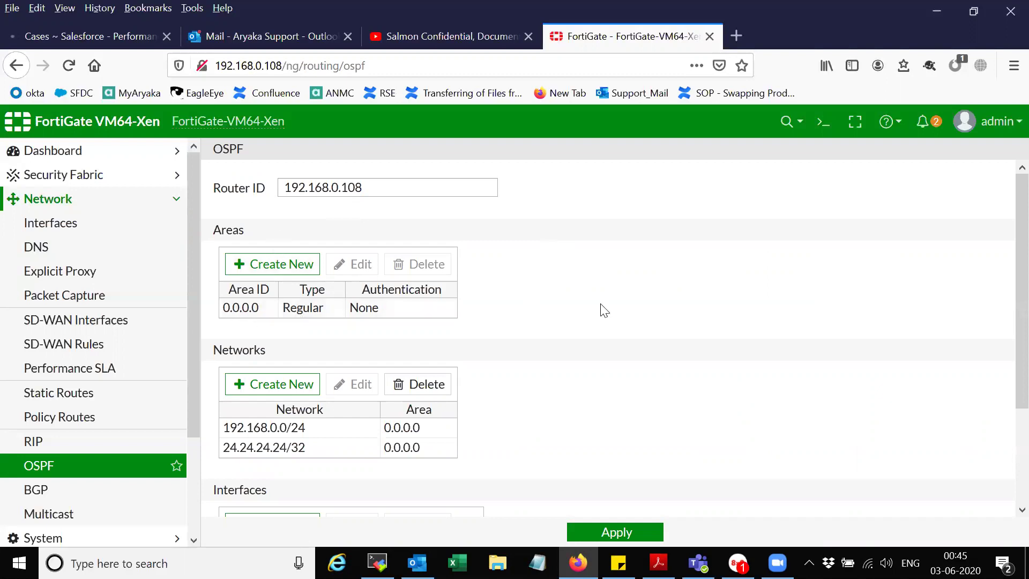
left_click(269, 314)
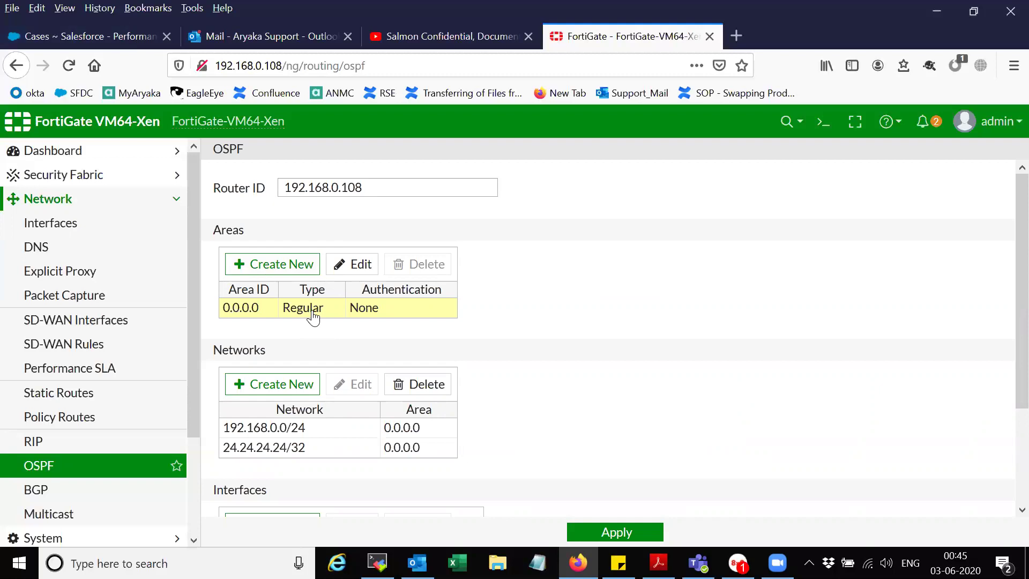
Step: Open area 0.0.0.0 (Regular, no authentication) and cancel without changes
left_click(358, 269)
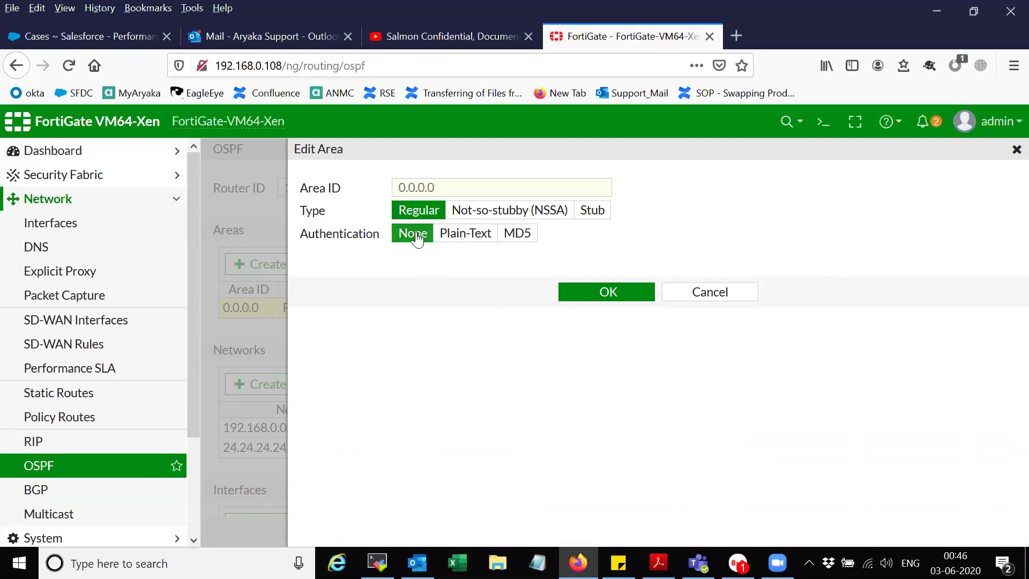
left_click(720, 298)
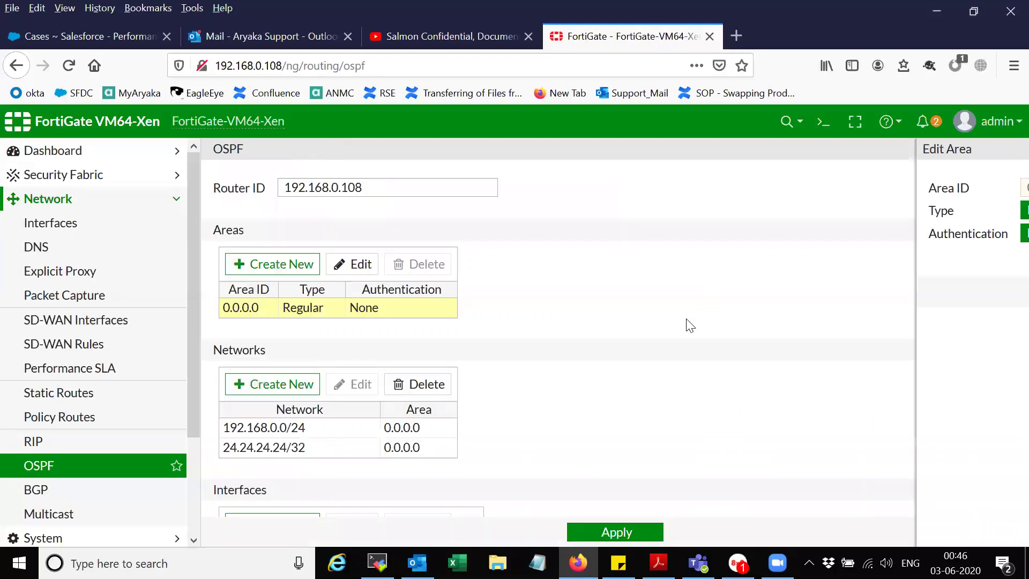
Step: Scroll to the OSPF Interfaces table and select the port1 entry (cost 0, no authentication)
scroll(666, 332, "down", 3)
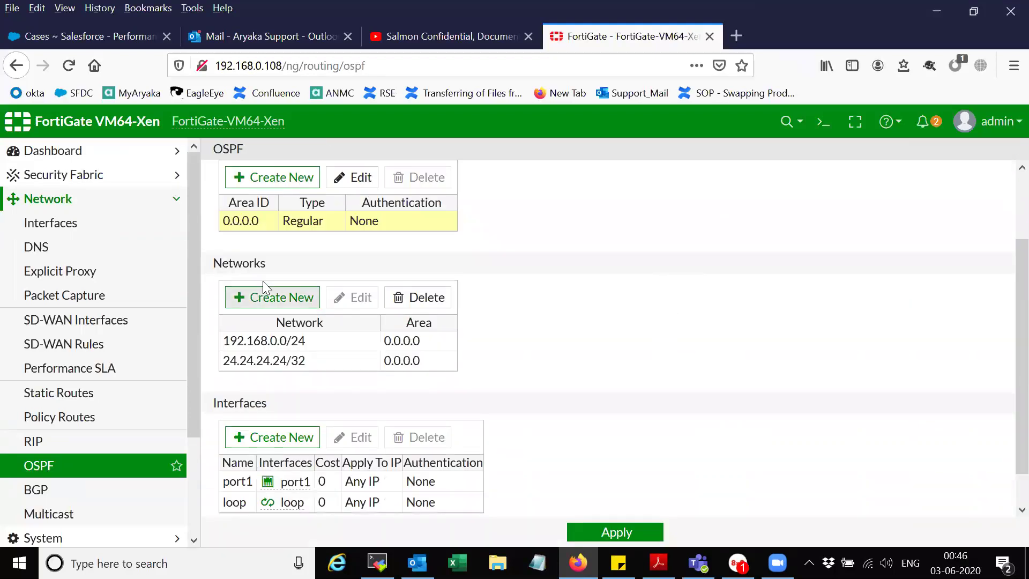
left_click_drag(278, 267, 275, 359)
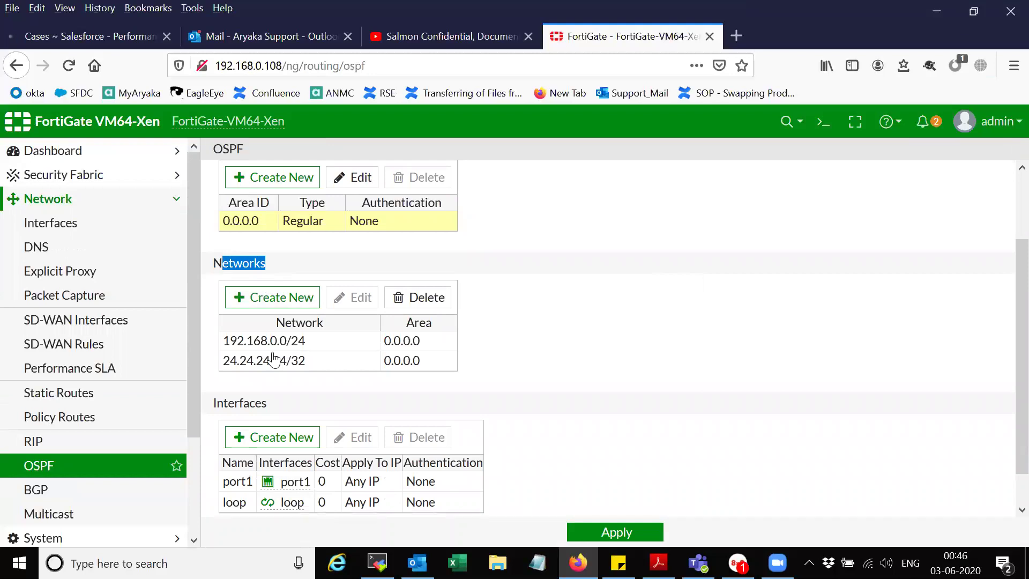
left_click_drag(267, 403, 212, 402)
scroll(573, 405, "down", 2)
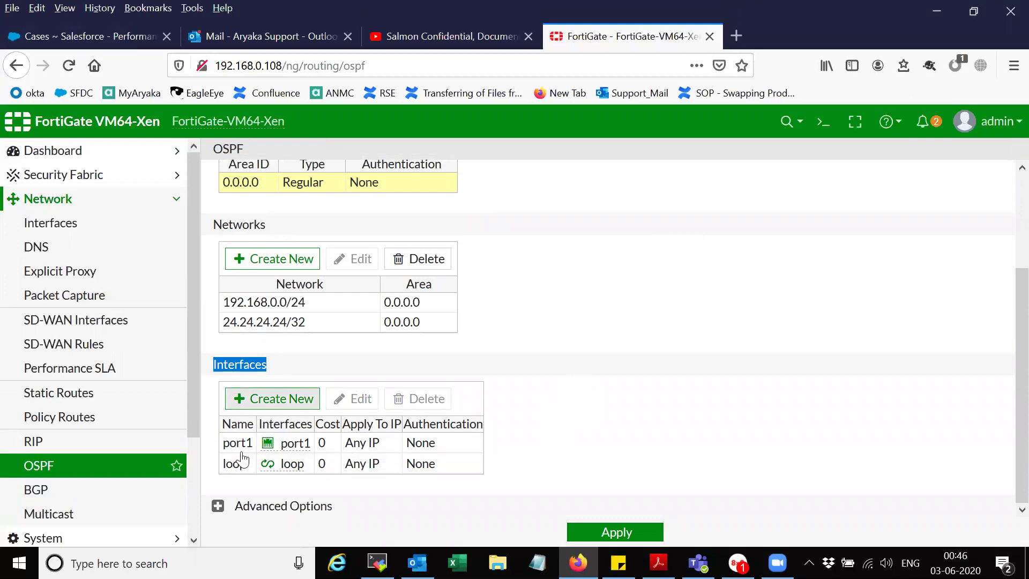
left_click_drag(222, 445, 253, 449)
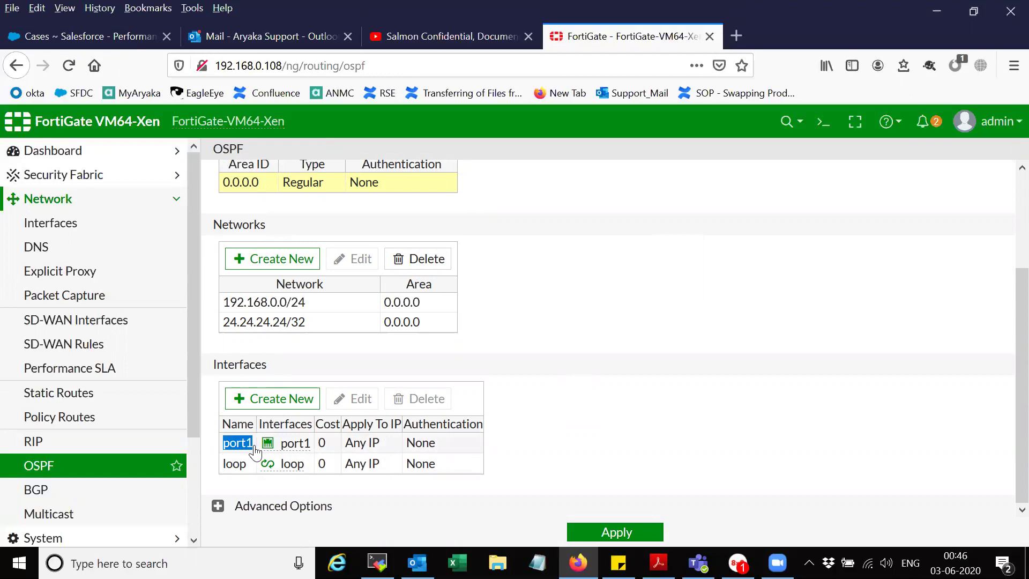
left_click(417, 445)
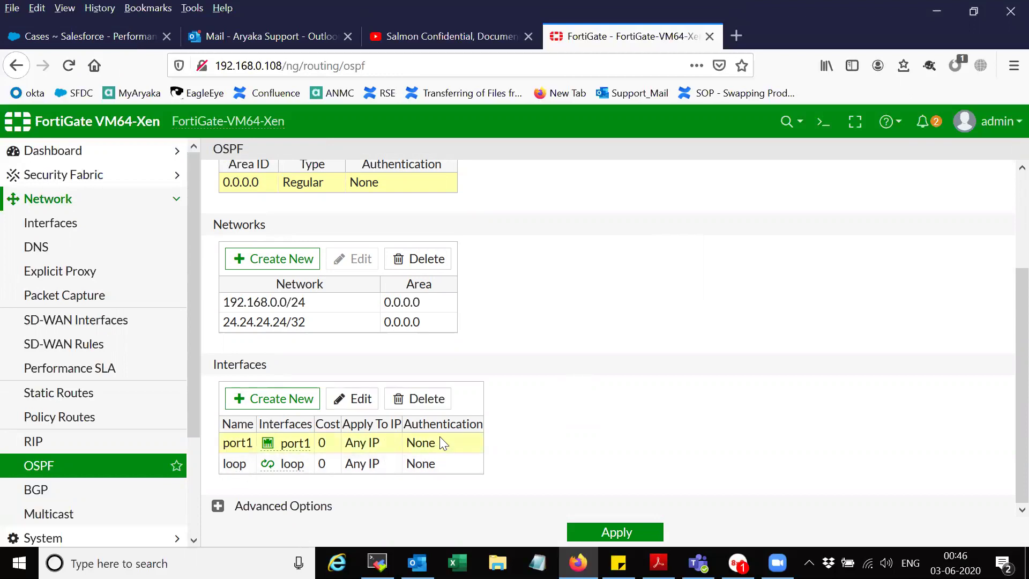
left_click(360, 399)
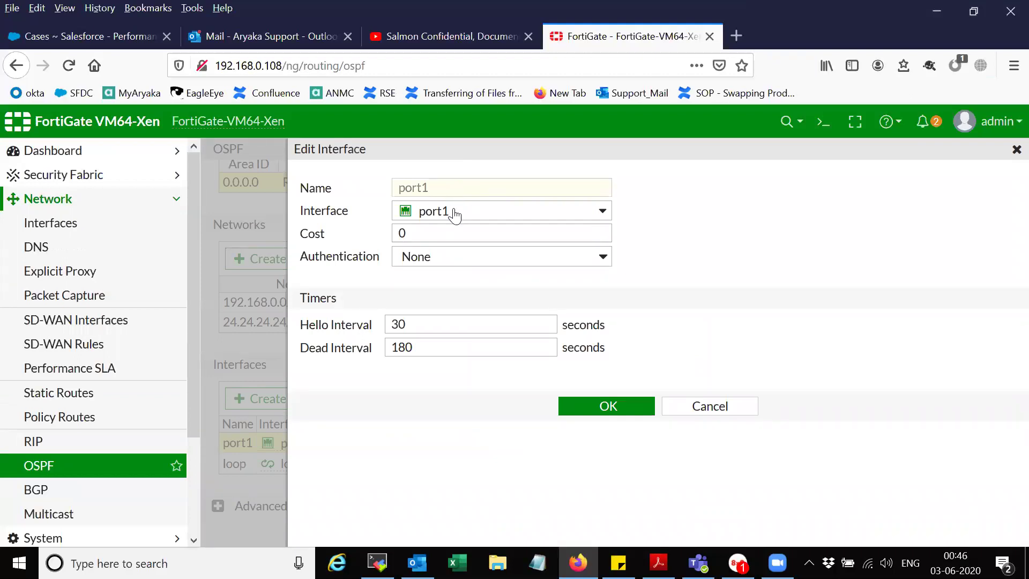
mouse_move(498, 210)
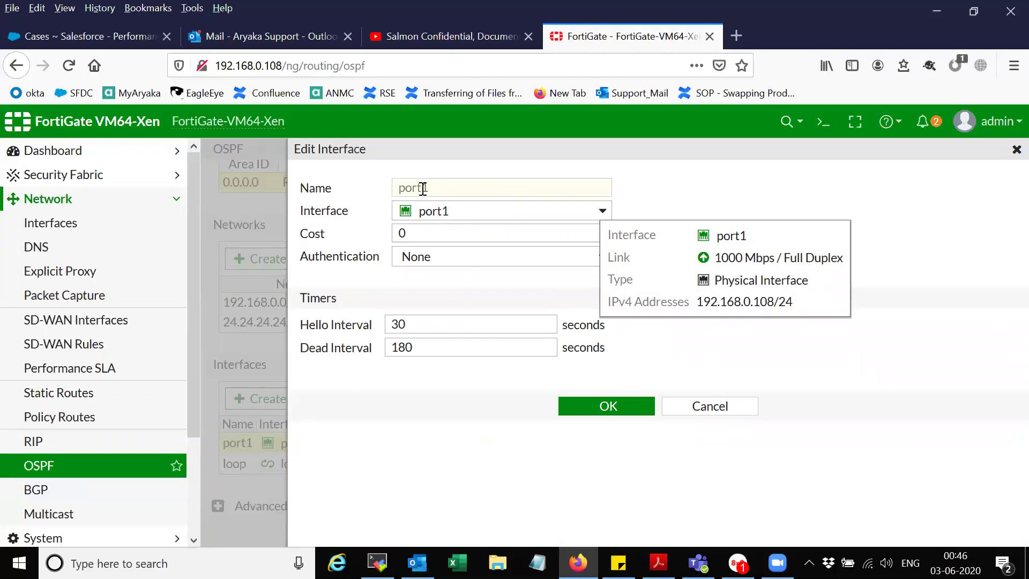
left_click_drag(422, 188, 401, 189)
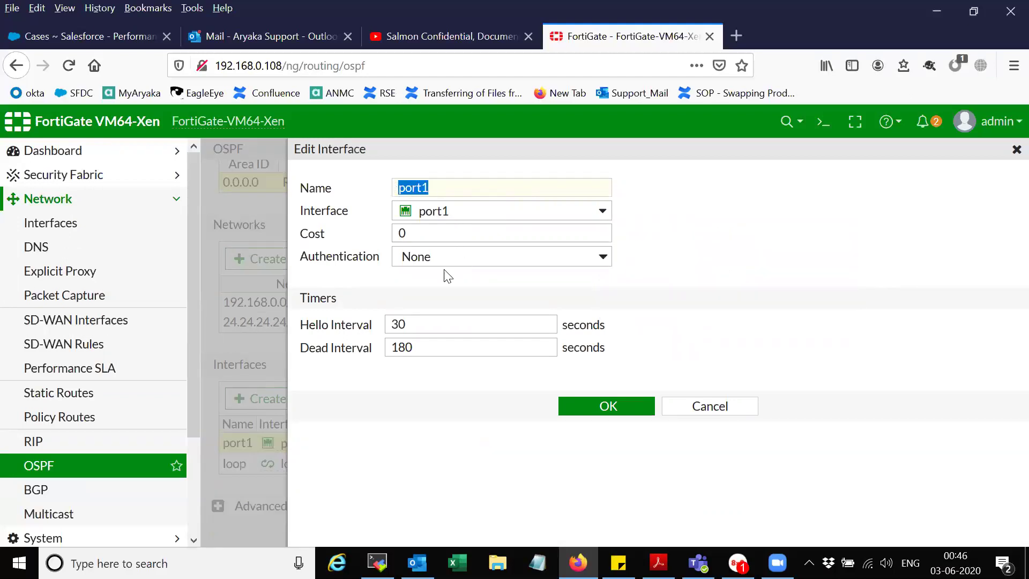
left_click(469, 261)
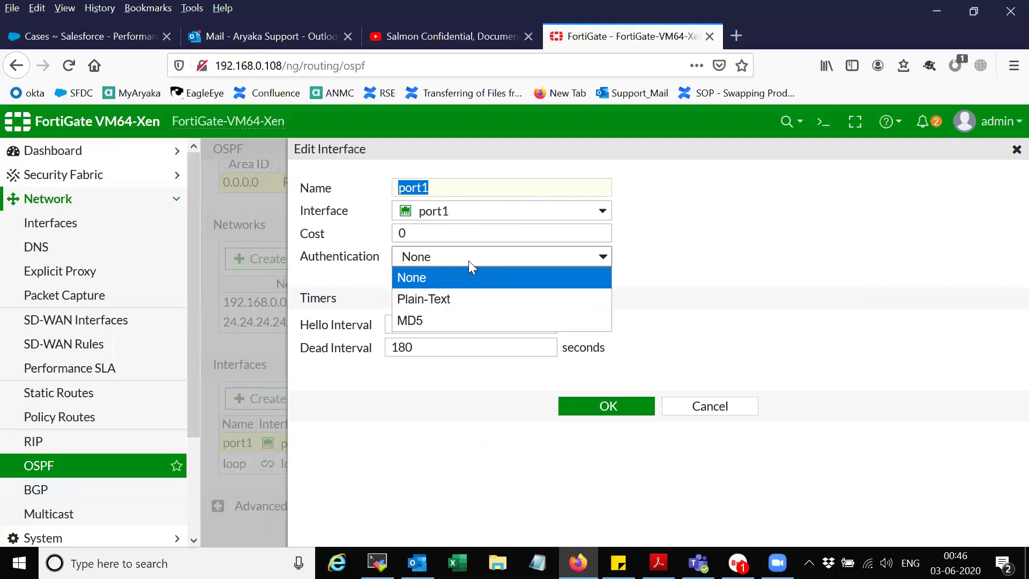
left_click(762, 266)
mouse_move(425, 323)
left_mouse_down()
mouse_move(392, 324)
mouse_move(385, 355)
left_mouse_up()
left_click(416, 345)
double_click(416, 324)
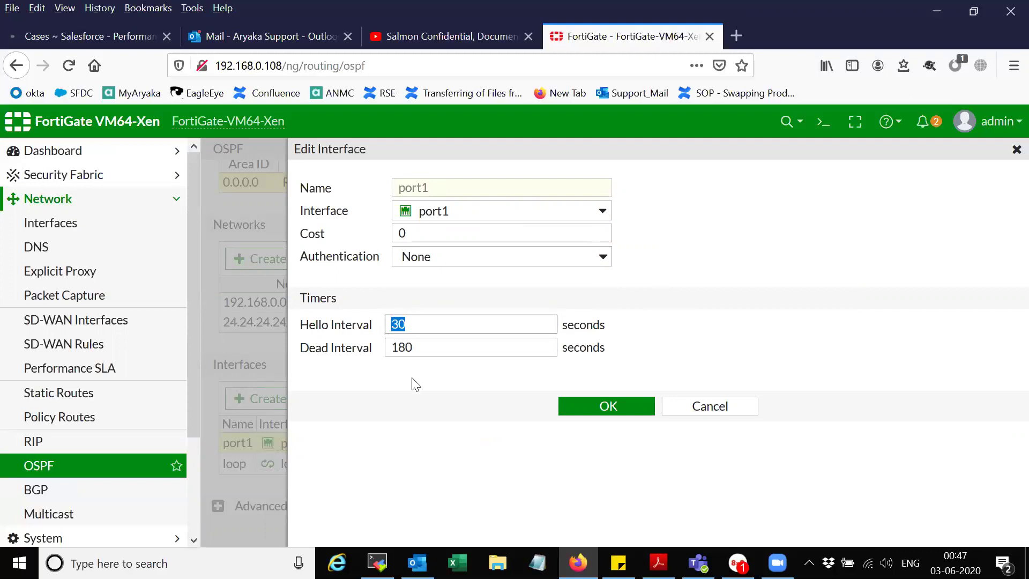
left_click(435, 391)
left_click(427, 347)
double_click(388, 347)
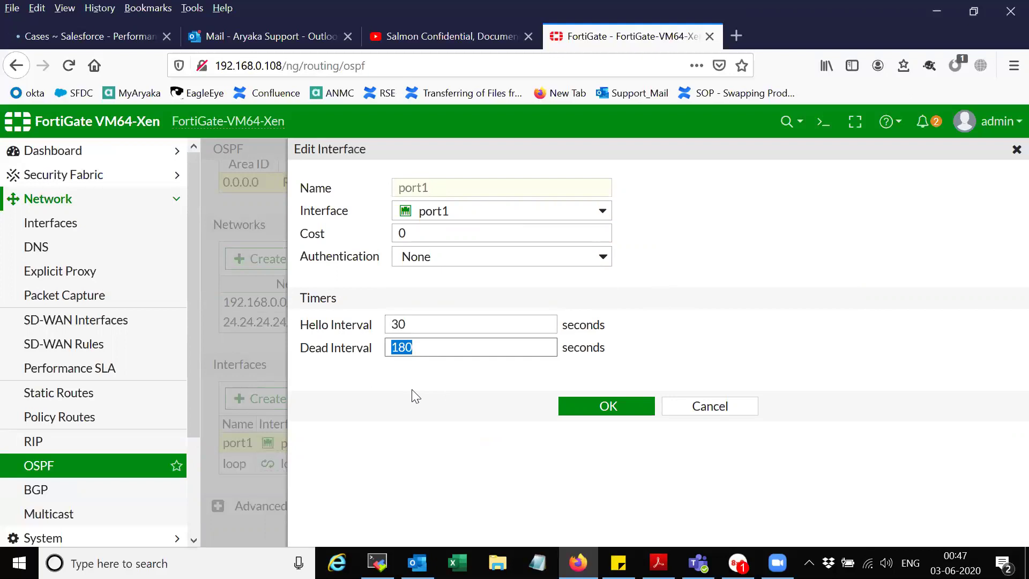
double_click(397, 323)
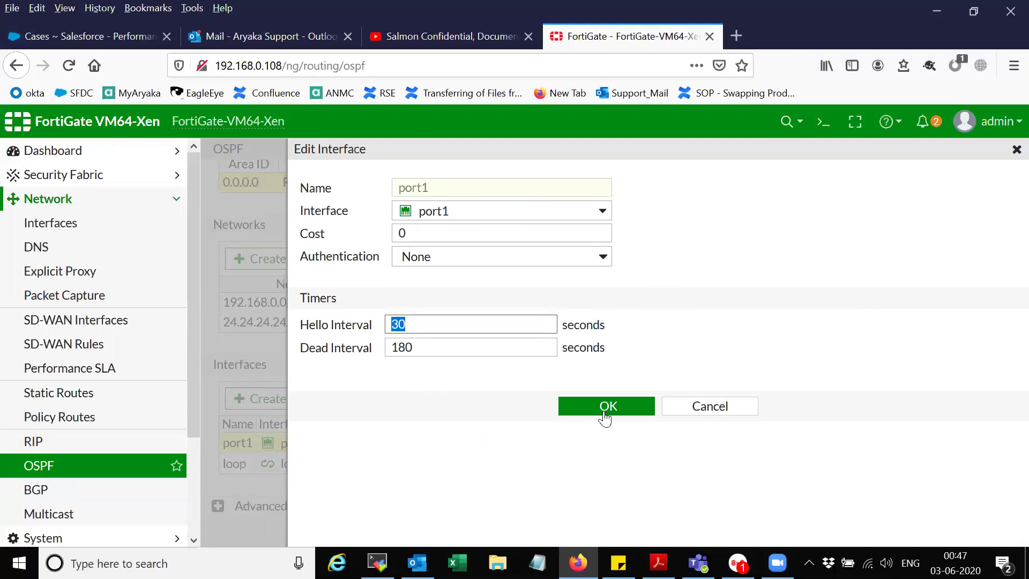
left_click(574, 413)
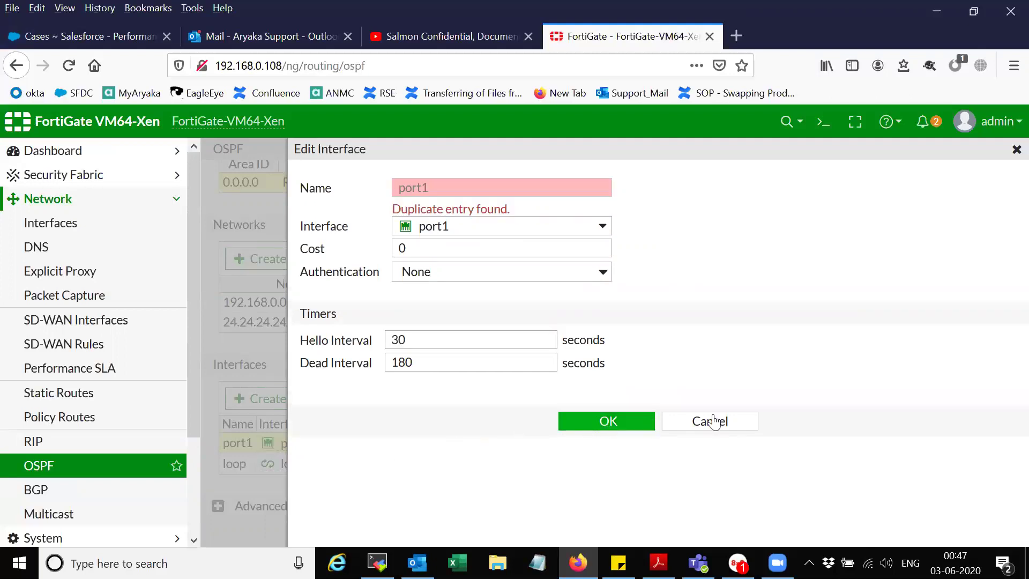
left_click(714, 421)
left_click(254, 464)
left_click(357, 399)
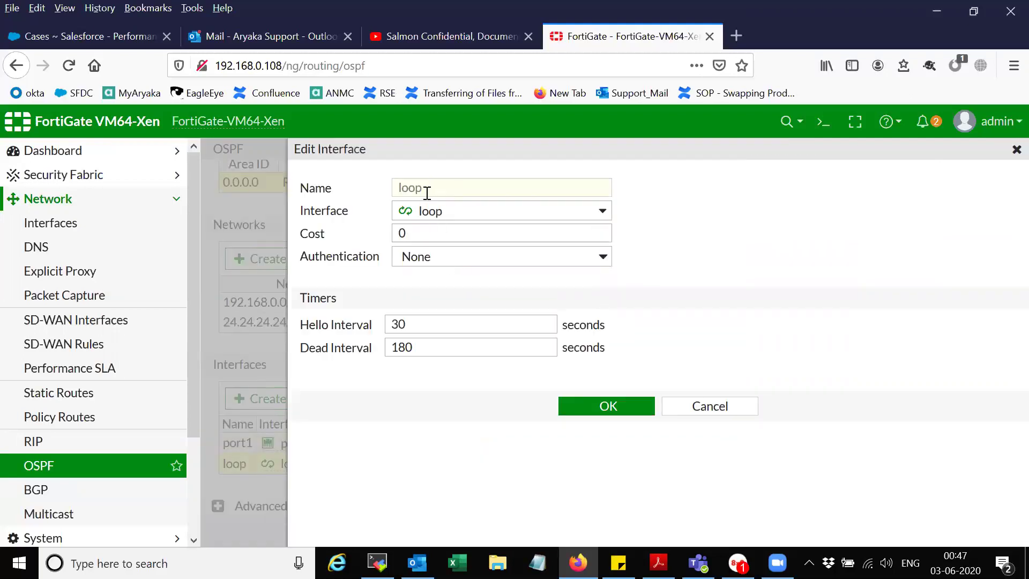
double_click(401, 189)
double_click(396, 323)
double_click(421, 351)
left_click(711, 411)
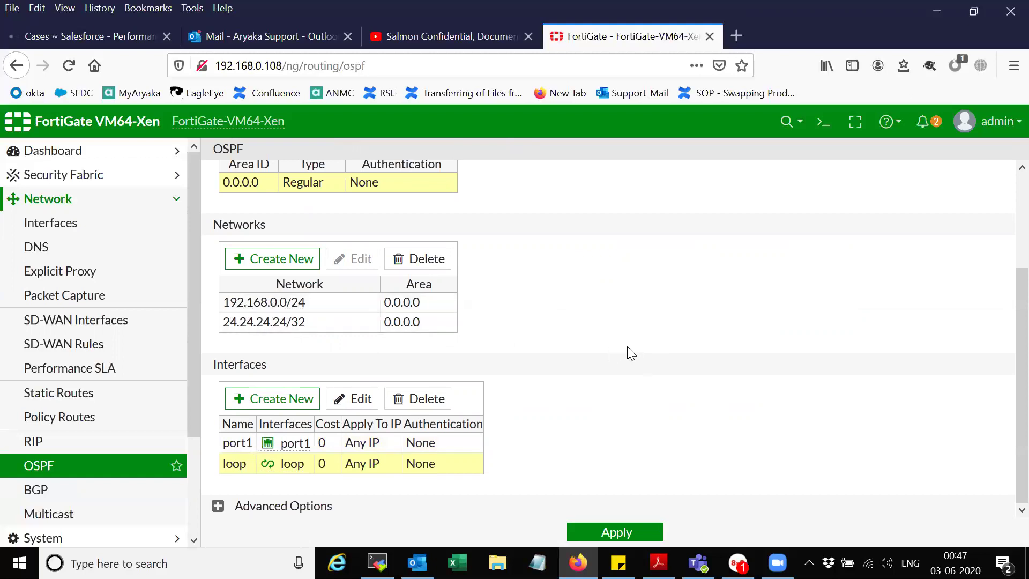
Step: Review Advanced Options (default route Never, no redistribution) and apply the OSPF settings
scroll(496, 356, "up", 3)
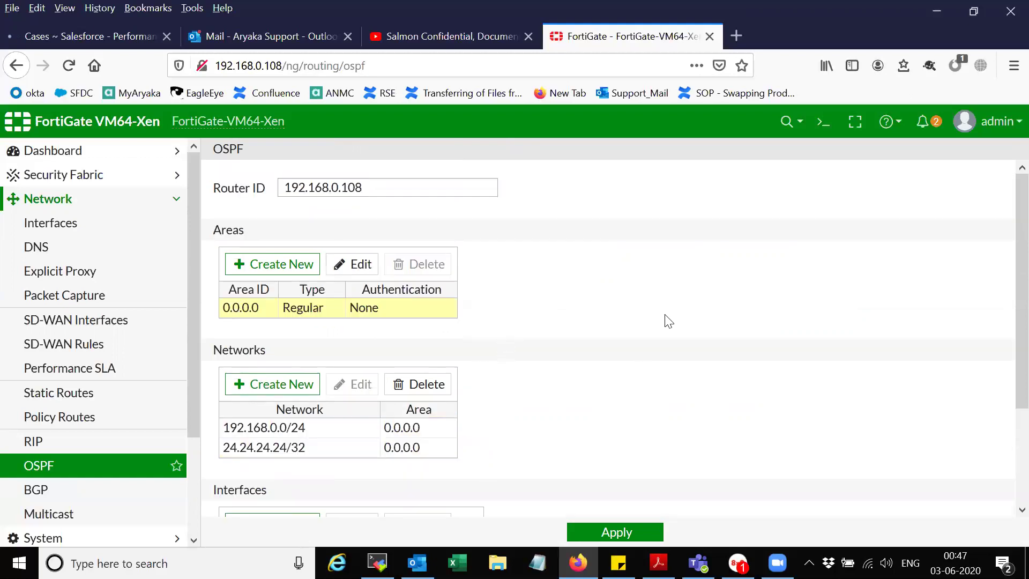
scroll(667, 321, "down", 3)
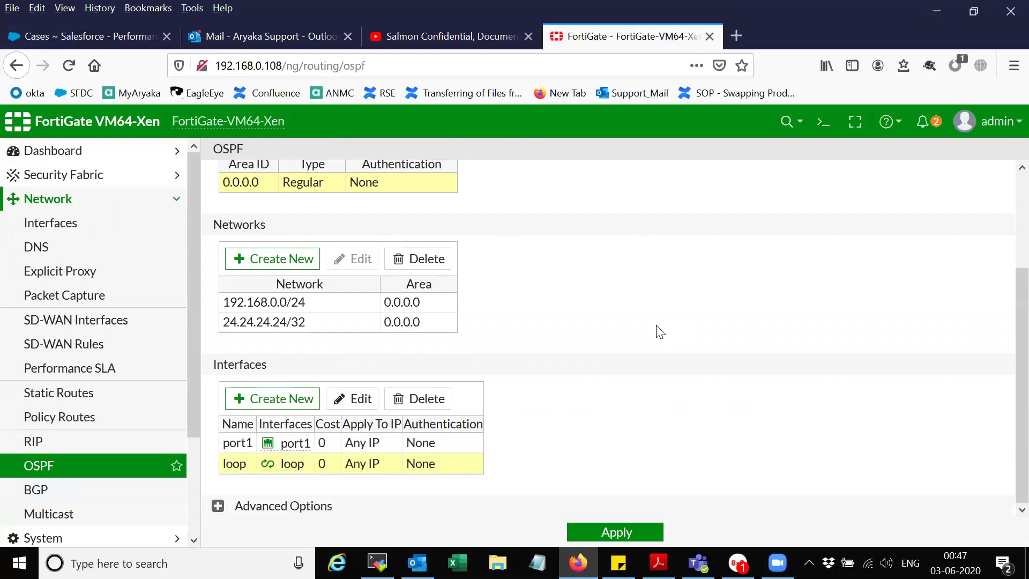
left_click(217, 506)
scroll(696, 370, "down", 4)
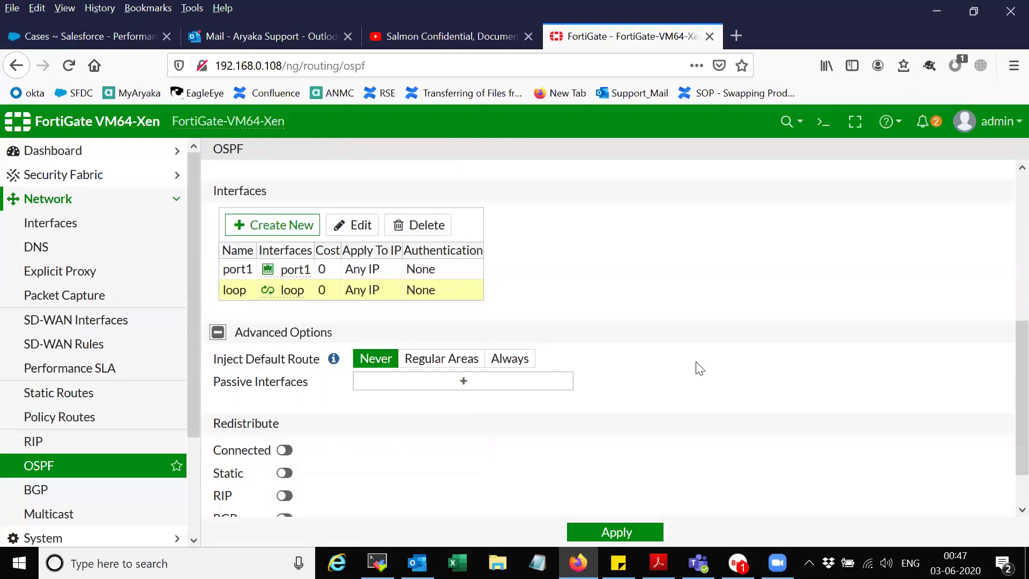
scroll(691, 370, "down", 1)
scroll(693, 371, "up", 1)
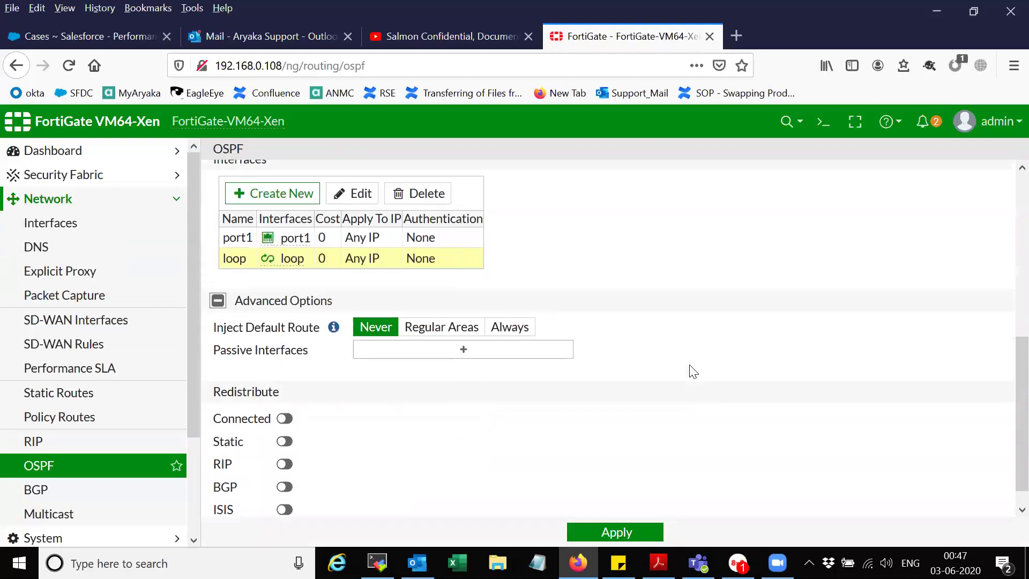
scroll(692, 370, "up", 3)
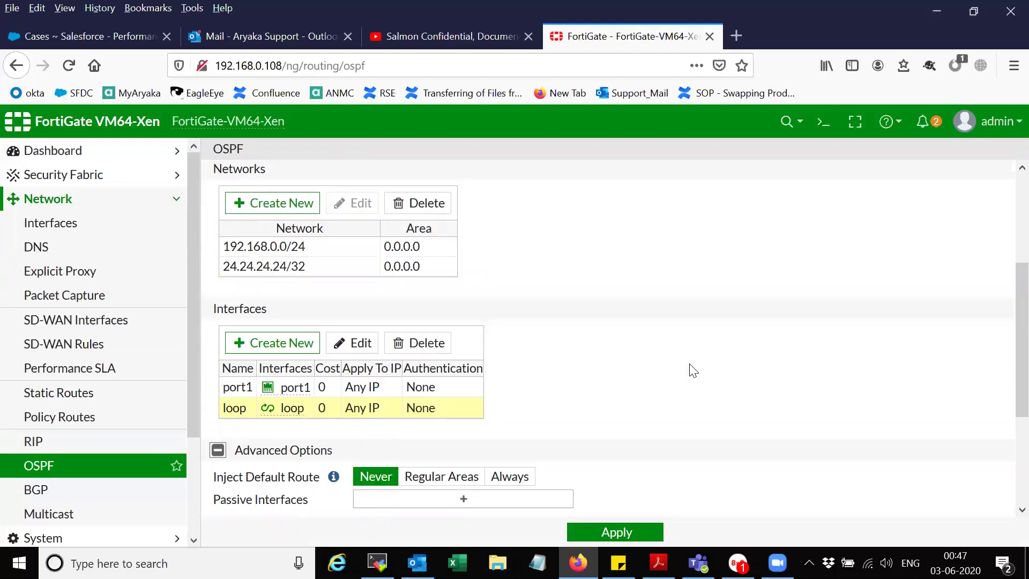
scroll(693, 371, "up", 3)
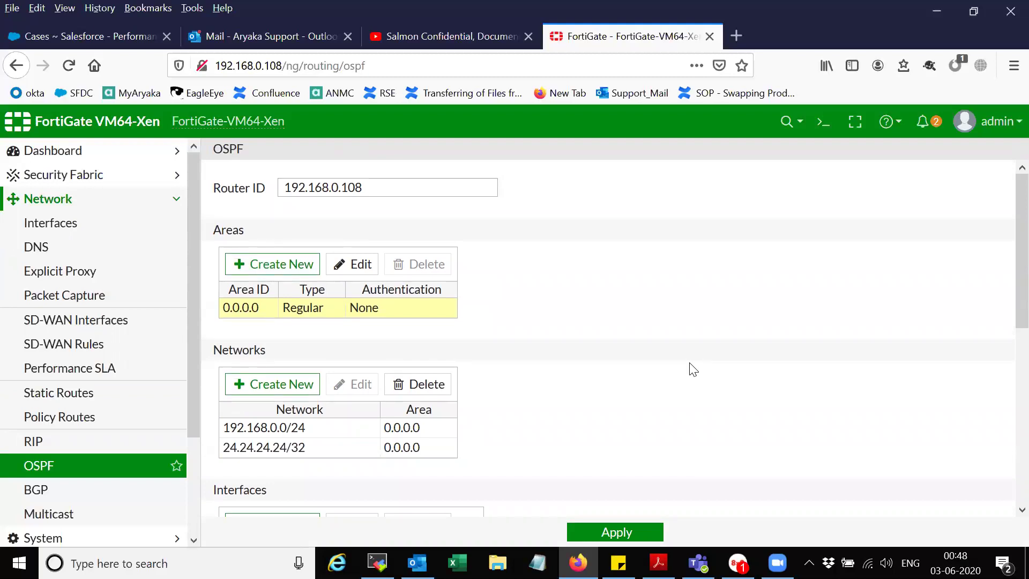
scroll(693, 370, "down", 3)
scroll(691, 368, "down", 3)
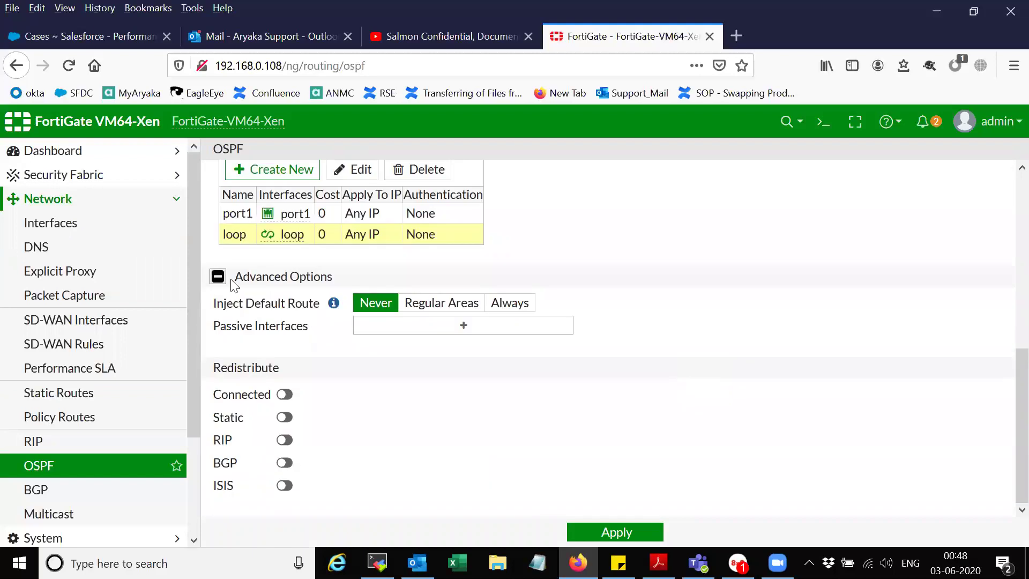
left_click(217, 277)
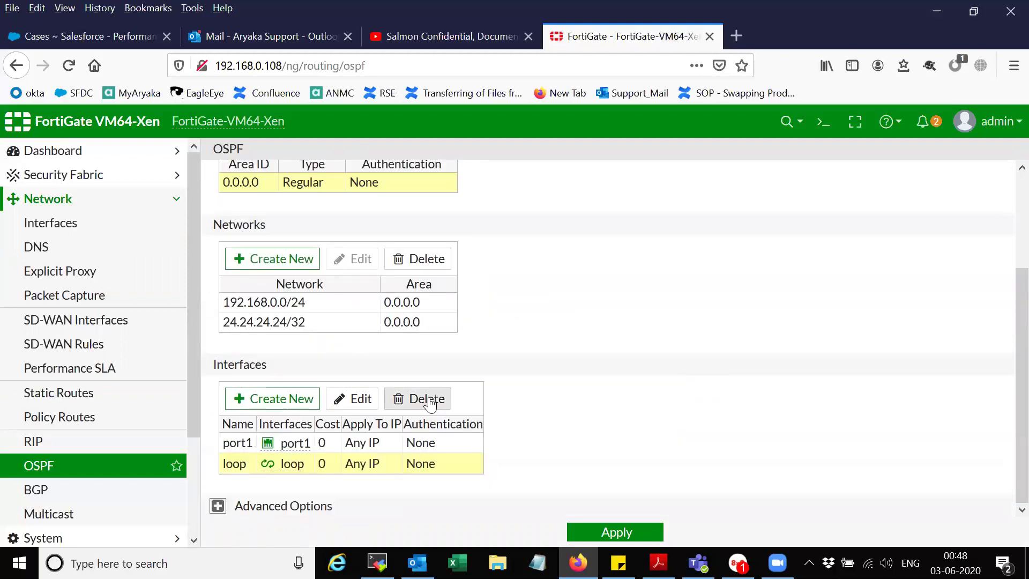
left_click(600, 525)
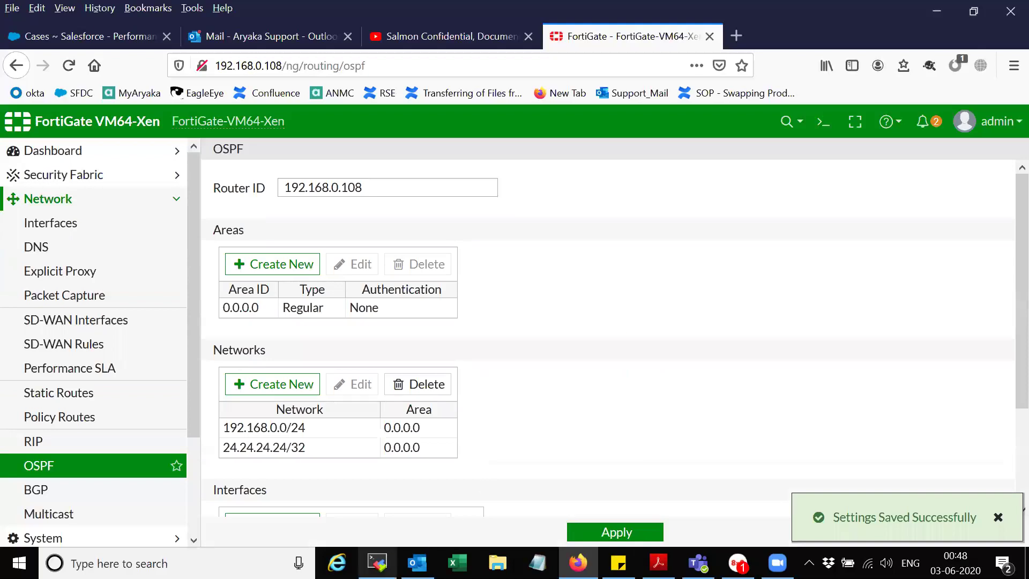
Step: Clear old output from both the FortiGate and SRX terminal sessions
left_click(377, 561)
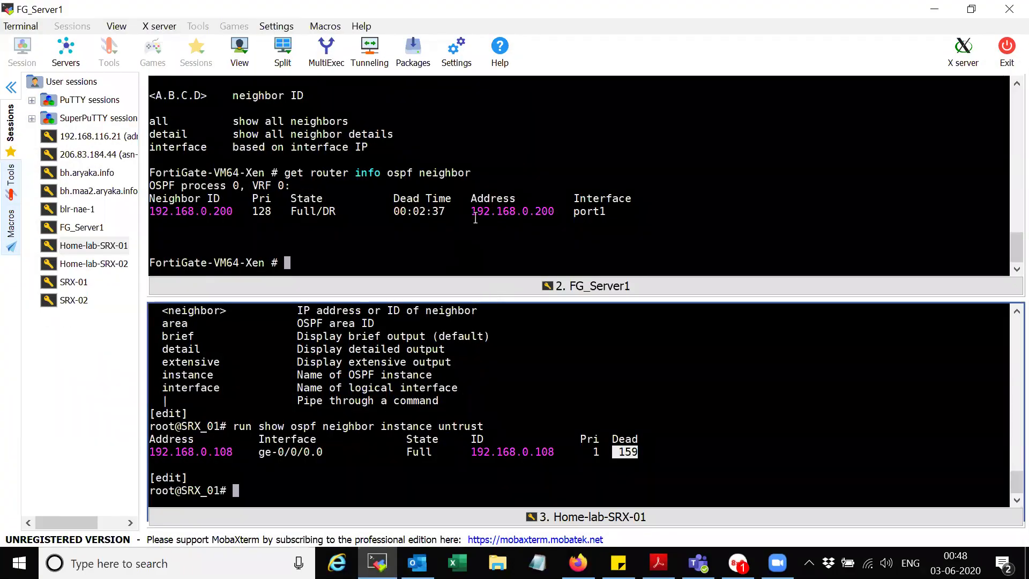
left_click(474, 218)
key("Return")
key("Return")
key("Return")
key("Return")
key("Return")
key("Return")
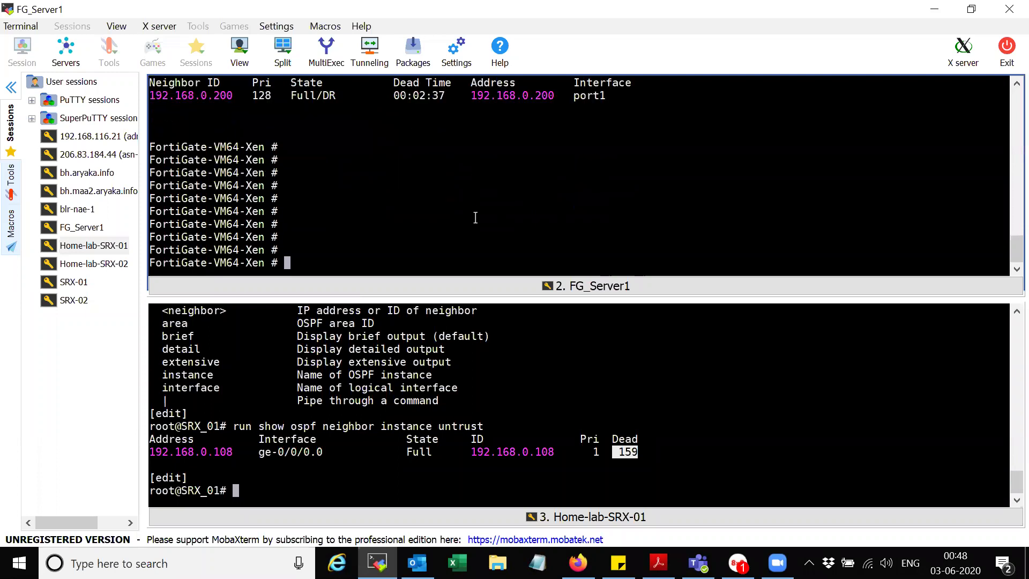
key("Return")
key("Return")
key("Return")
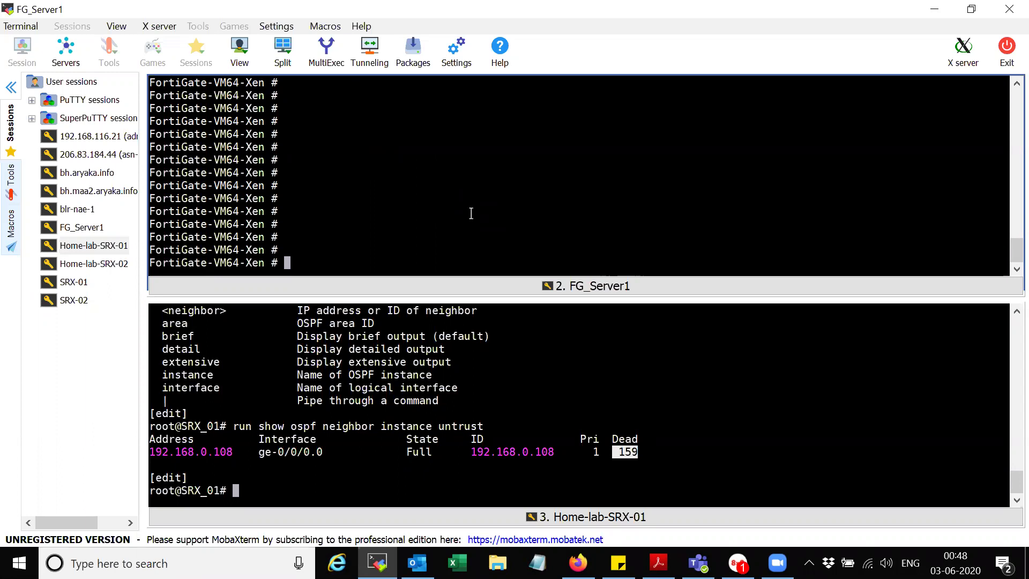
left_click(461, 395)
key("Return")
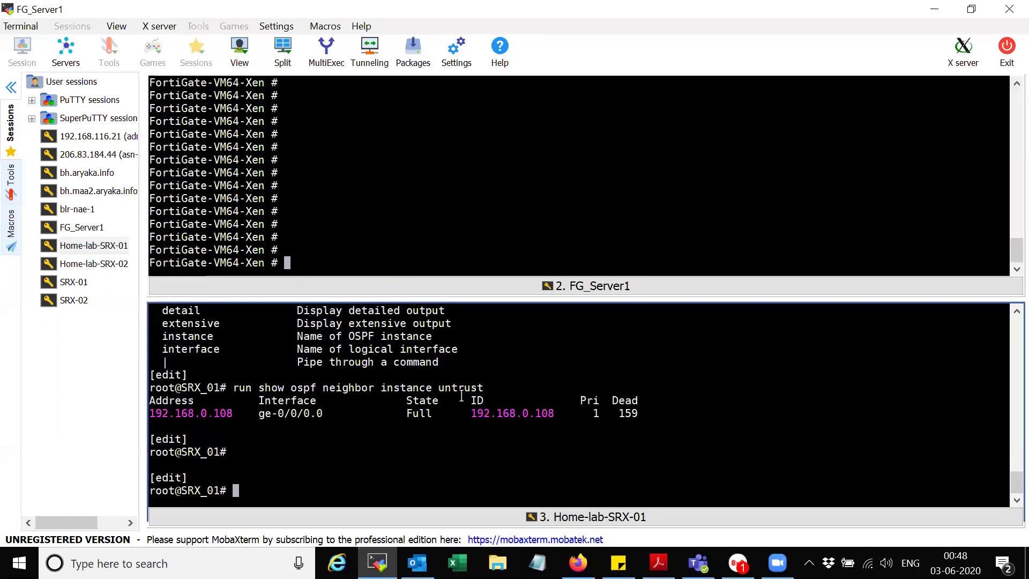
key("Return")
key("Return")
key("Return")
left_click(454, 211)
Step: Run 'get sys int phy' on the FortiGate and mark port1's address 192.168.0.108
type("get ")
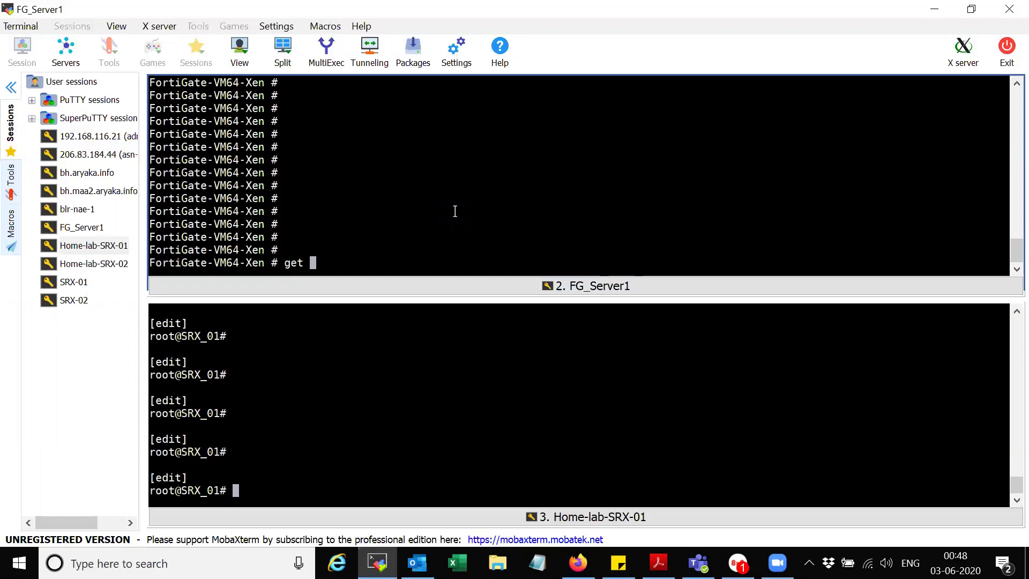
type("sys int phy")
key("Return")
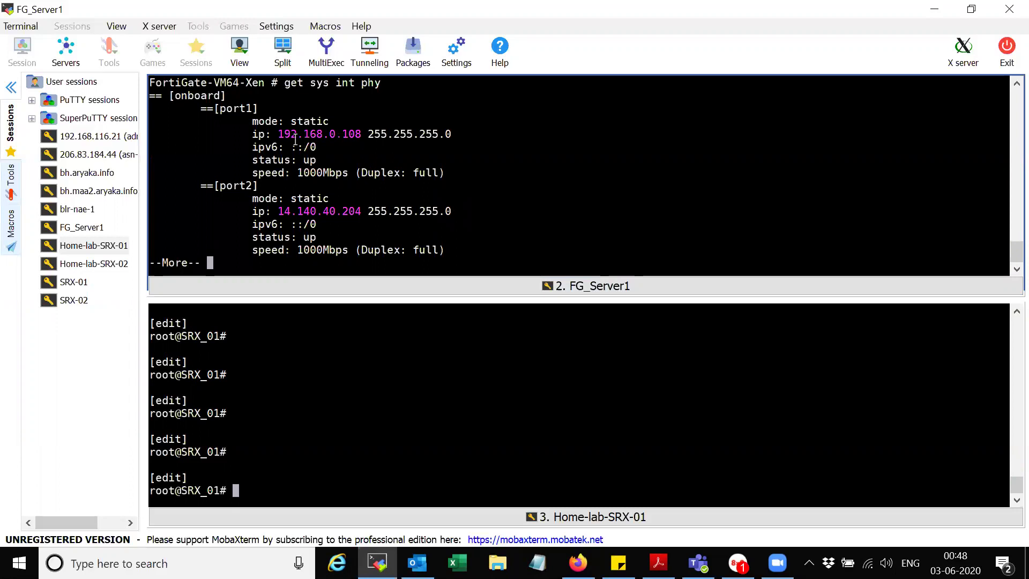
left_click_drag(278, 134, 361, 134)
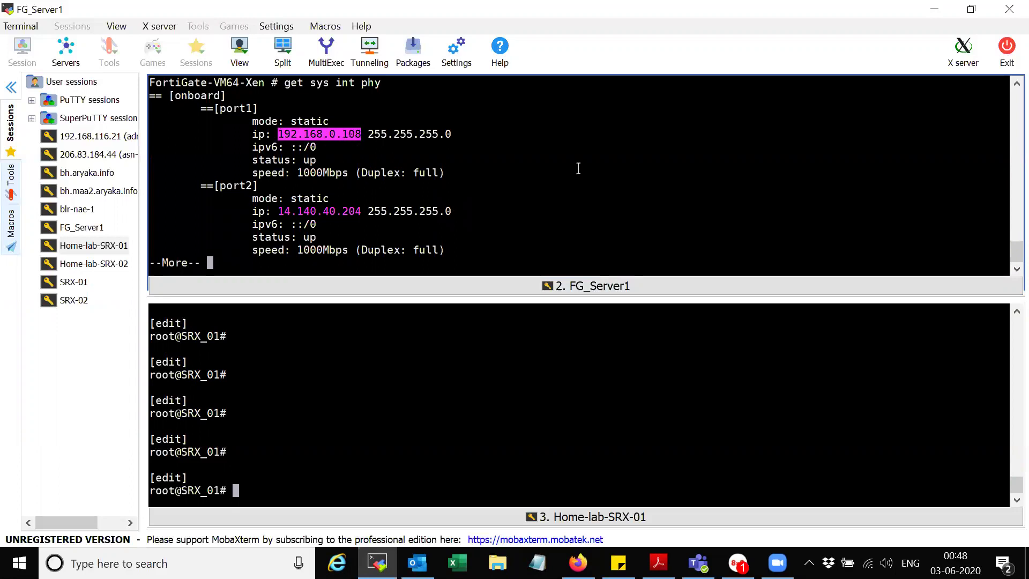
key("q")
key("Return")
key("Return")
key("Return")
type("get rourte")
key("BackSpace")
key("BackSpace")
key("BackSpace")
key("BackSpace")
Step: Run 'get router info ospf neighbor' on the FortiGate, showing neighbor 192.168.0.200
type("ter ")
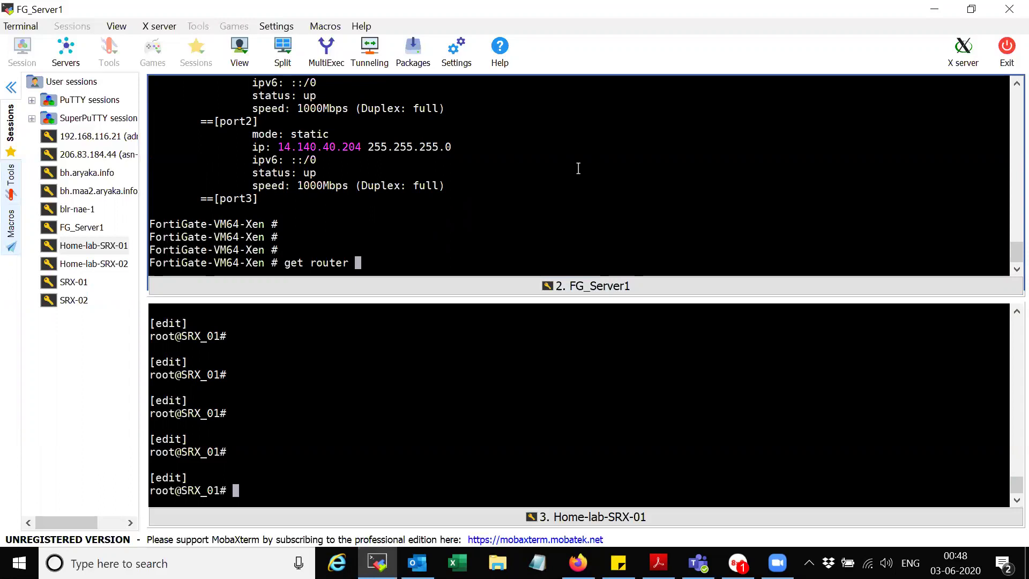
type("info ospf ne")
key("Tab")
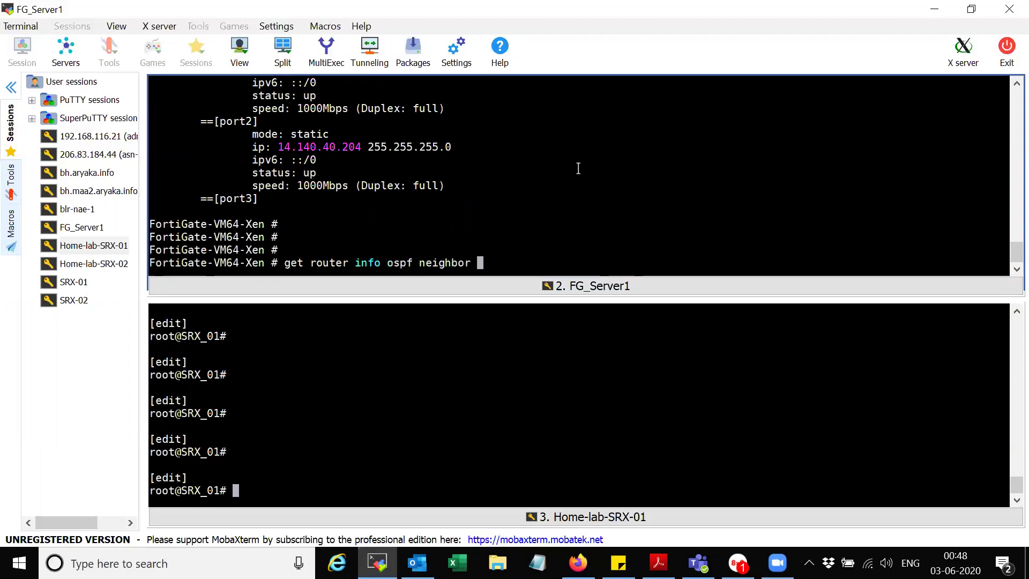
key("question")
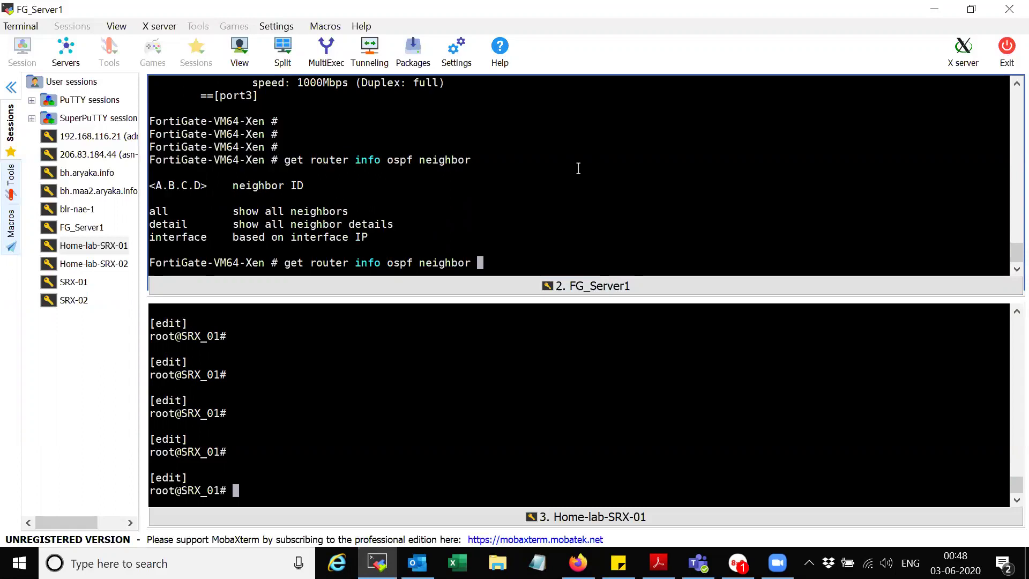
key("Return")
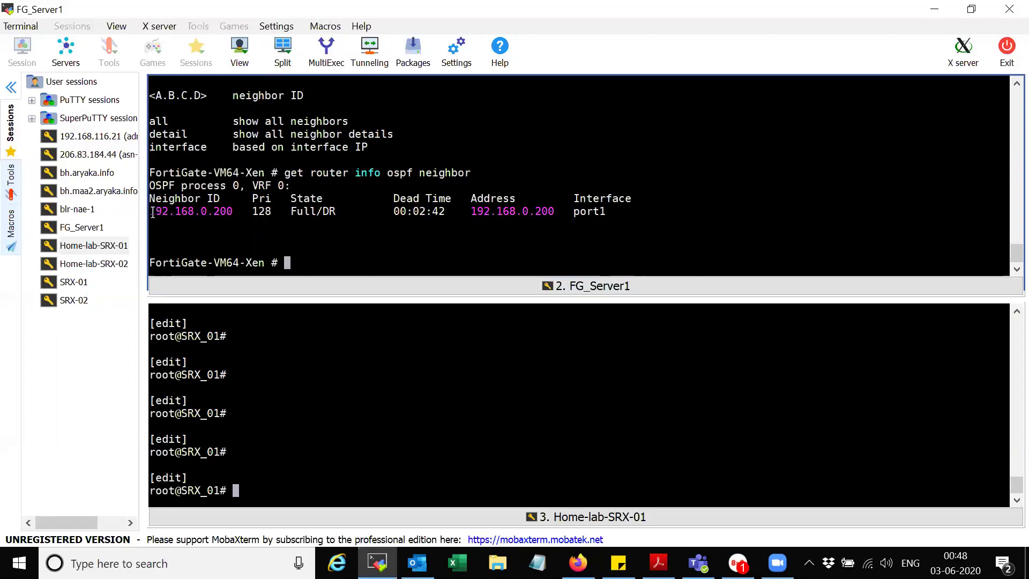
left_click_drag(150, 213, 233, 210)
Step: Run 'show interfaces terse ge-0/0/0.0' on the SRX and mark its address 192.168.0.200
left_click(369, 457)
type("run sah")
key("Return")
key("BackSpace")
key("BackSpace")
key("BackSpace")
type("show ")
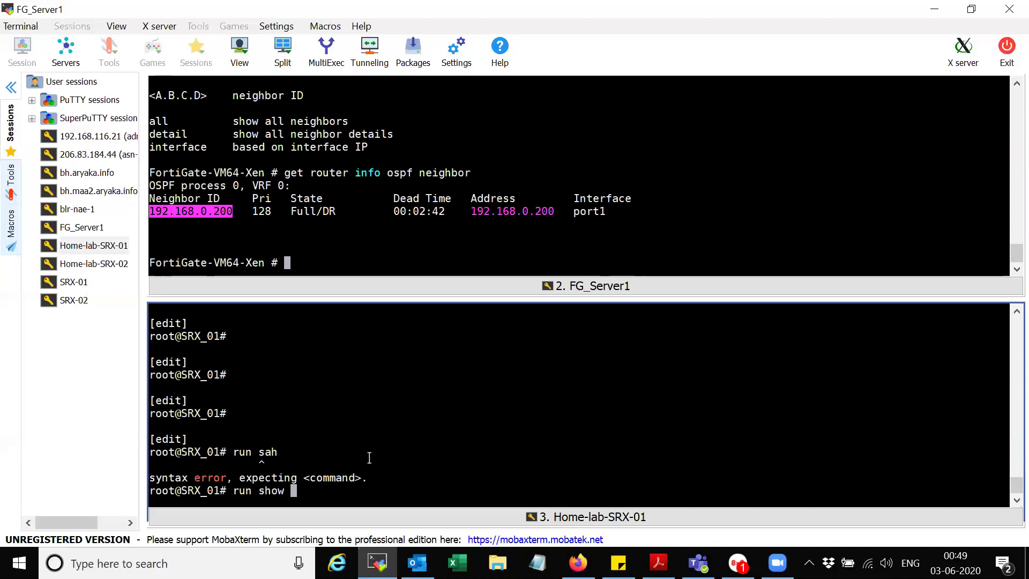
type("interfaces terse ge-0/0/0.0")
key("Return")
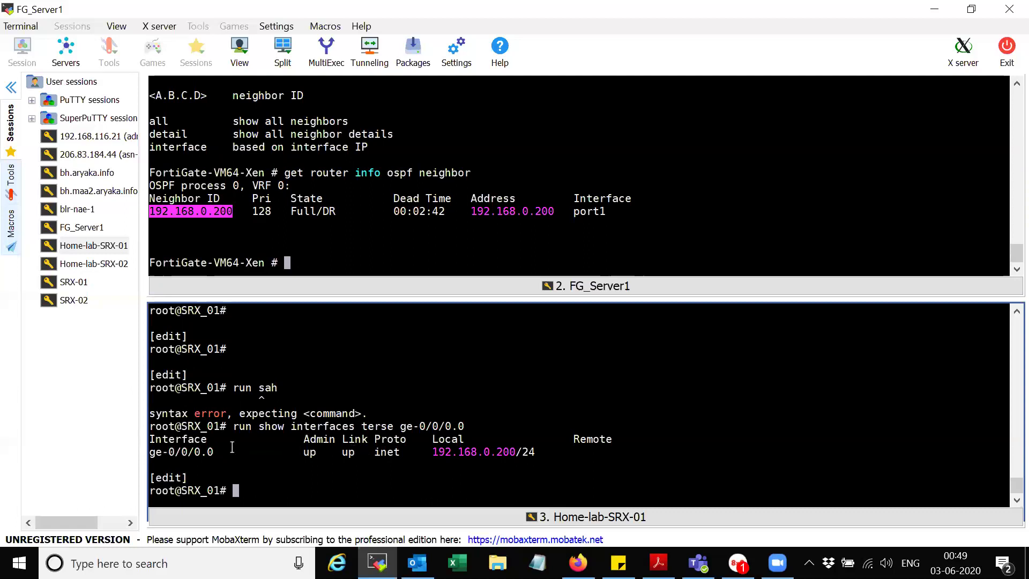
left_click_drag(151, 454, 380, 457)
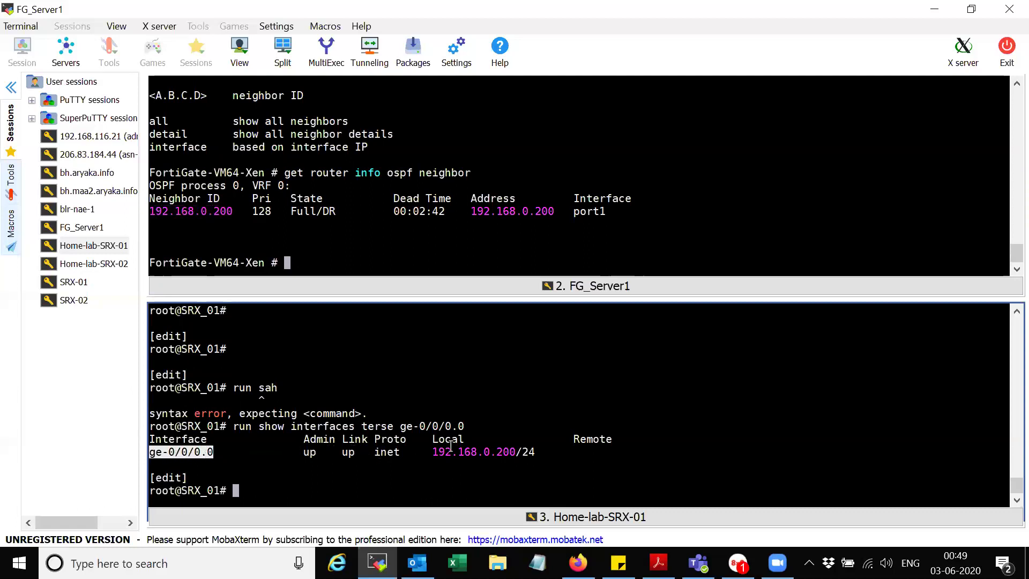
left_click_drag(435, 450, 509, 449)
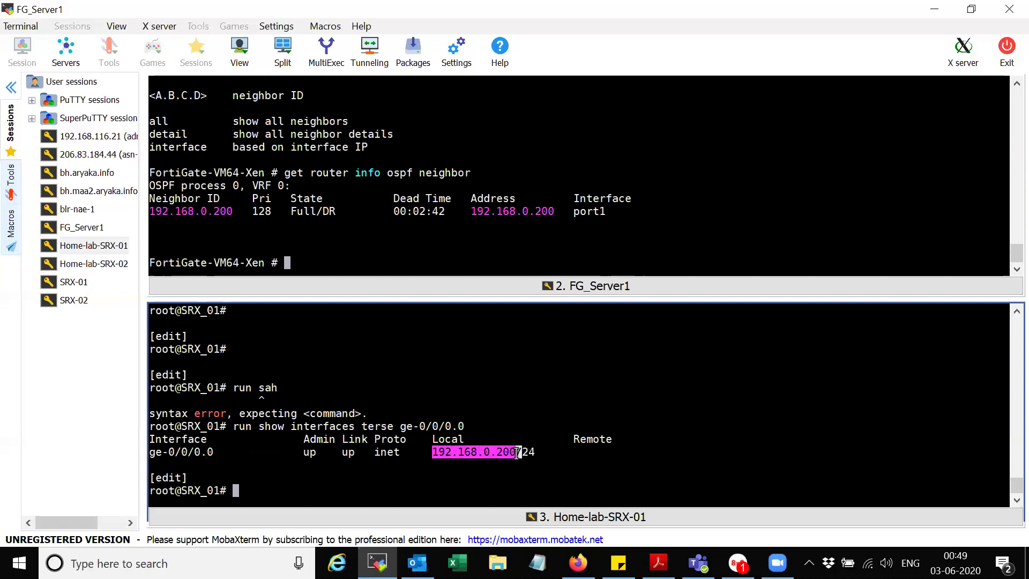
Step: Mark the FortiGate neighbor's port1 interface, ID 192.168.0.200, Full/DR state, and dead time
left_click(445, 263)
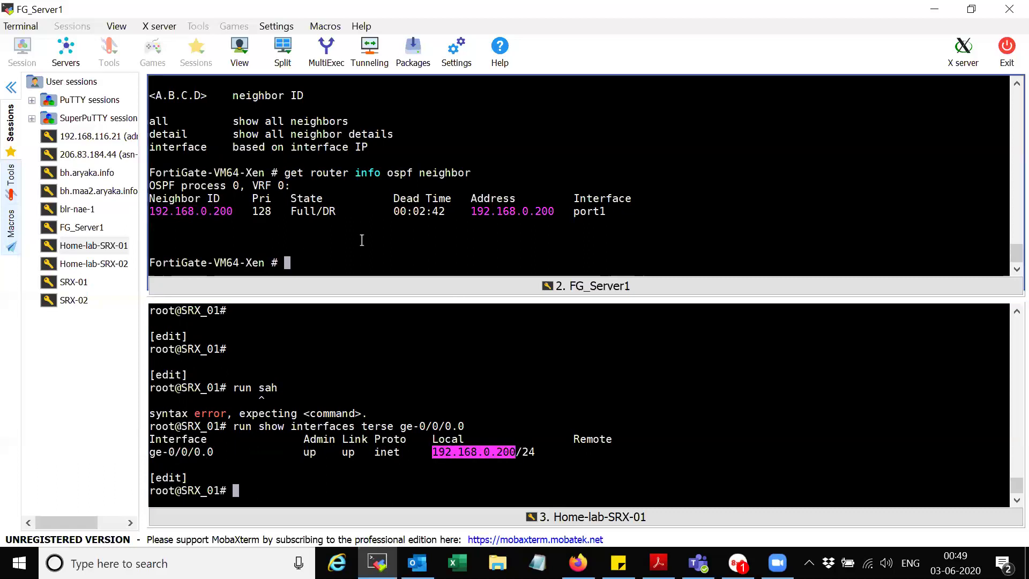
double_click(583, 211)
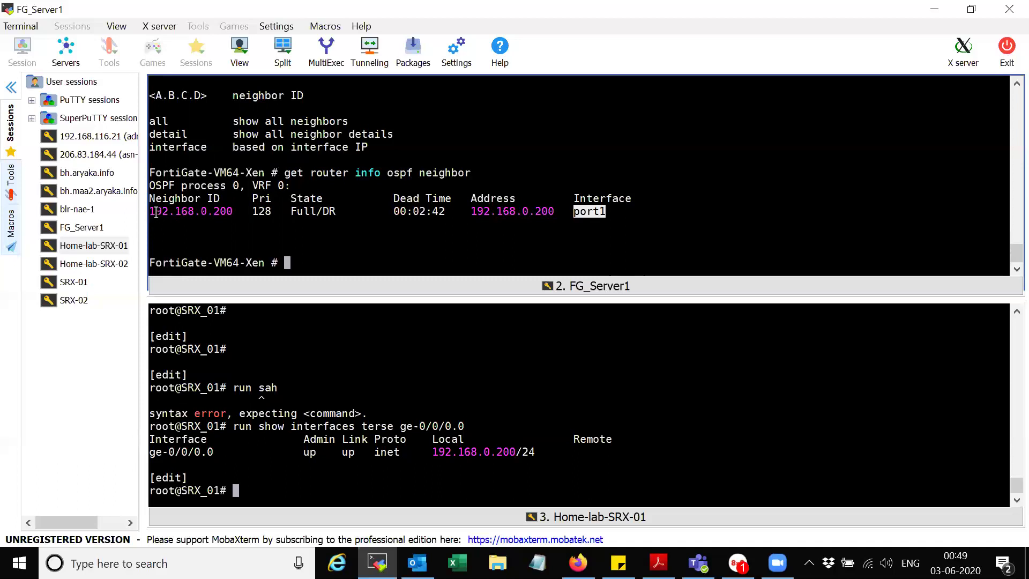
left_click_drag(150, 211, 272, 212)
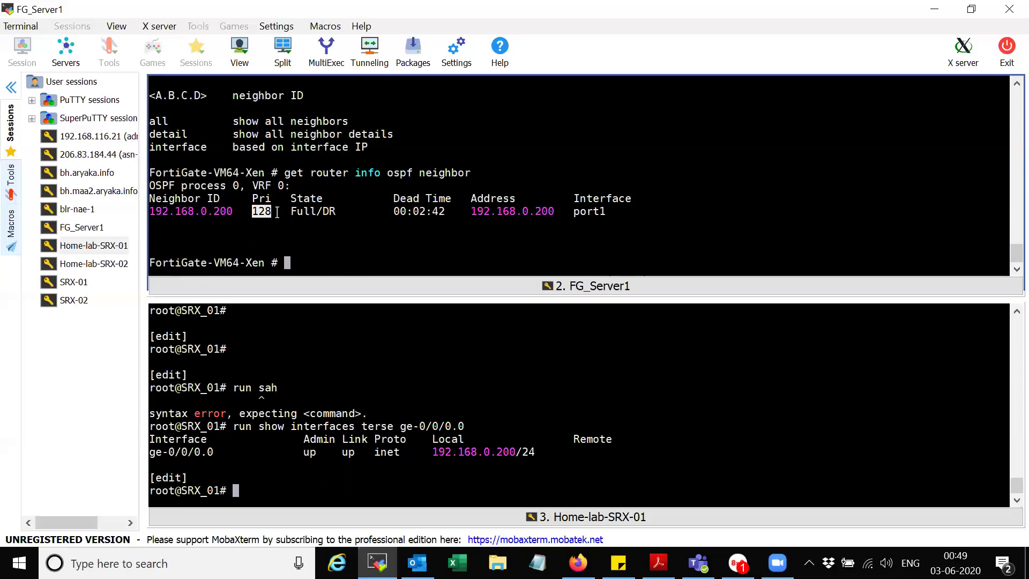
left_click(355, 222)
left_click_drag(290, 212, 444, 213)
left_click(396, 211)
left_click(420, 227)
left_click(447, 249)
Step: Try the FortiGate 'get router info ospf database' and 'summary' queries, which return -9999
key("Return")
key("Return")
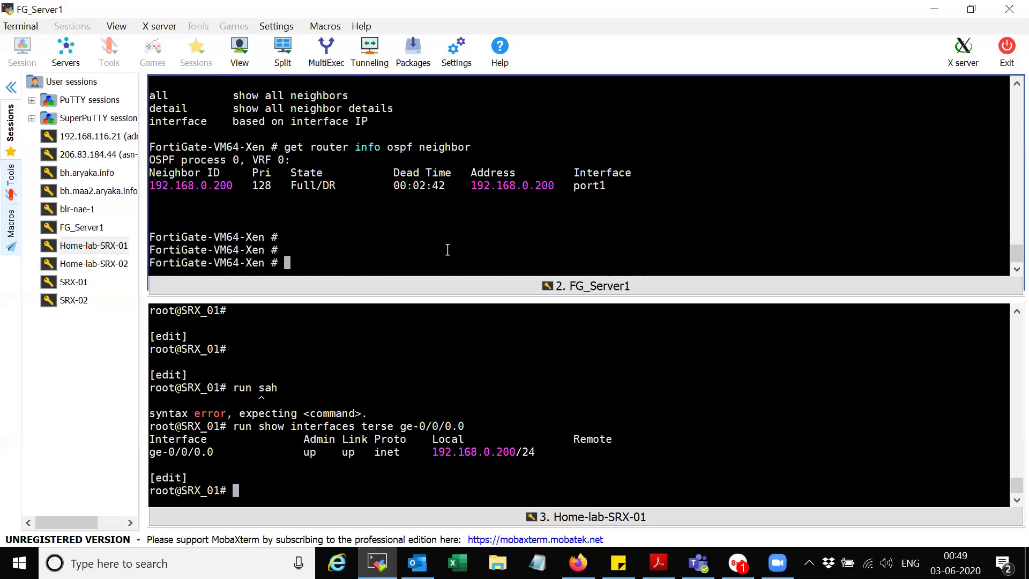
type("get ")
type("router ")
type("info ospf database ")
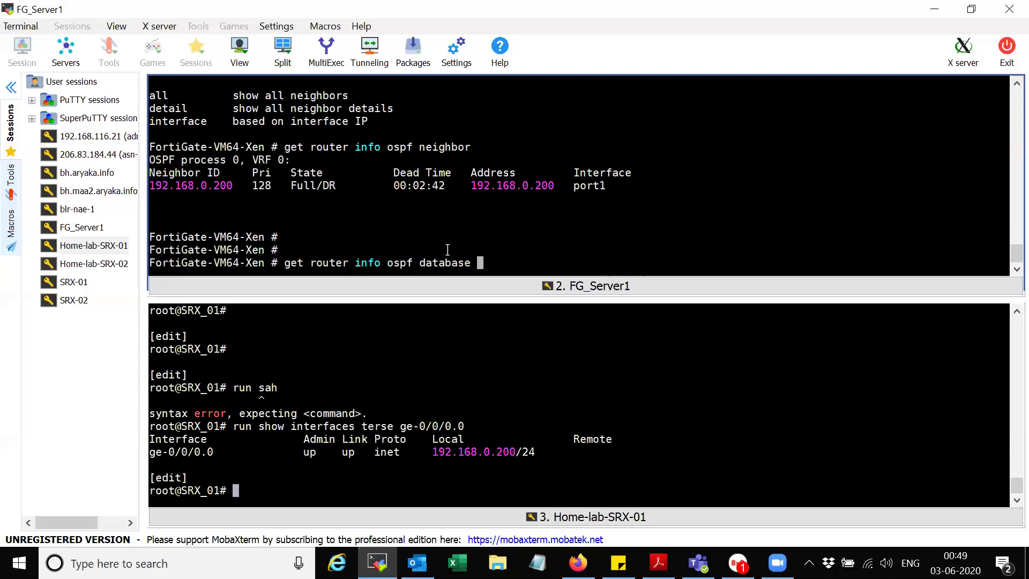
type("?")
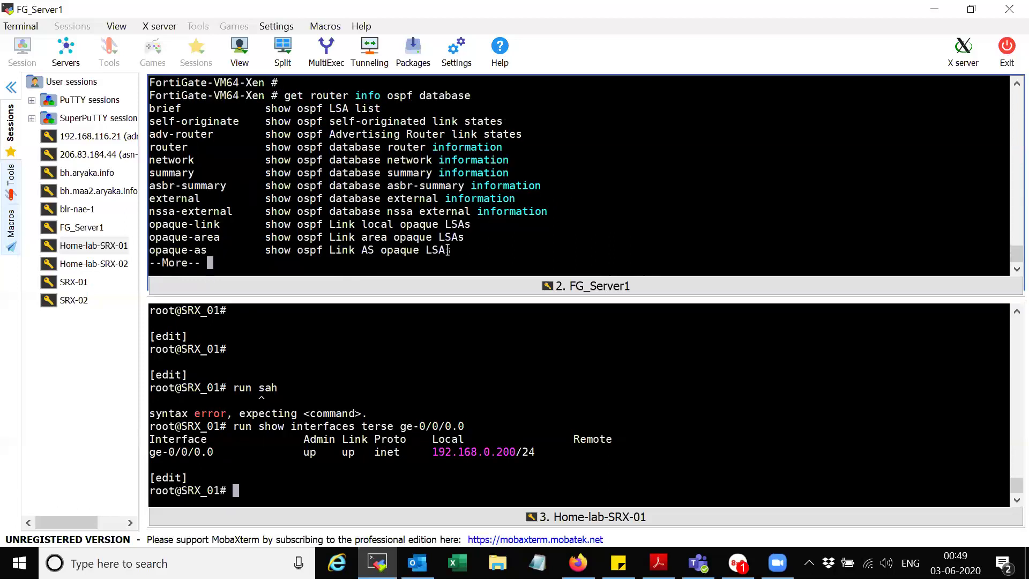
key("Return")
key("Return")
key("Up")
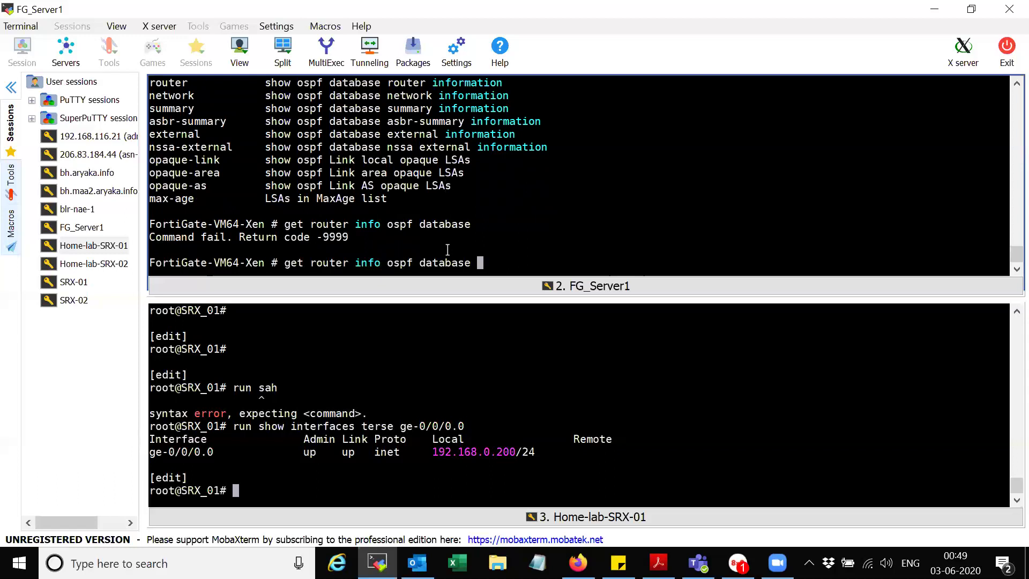
type("summary")
key("Return")
Step: List the OSPF database subcommands with '?' and try a summary LSA query
key("Up")
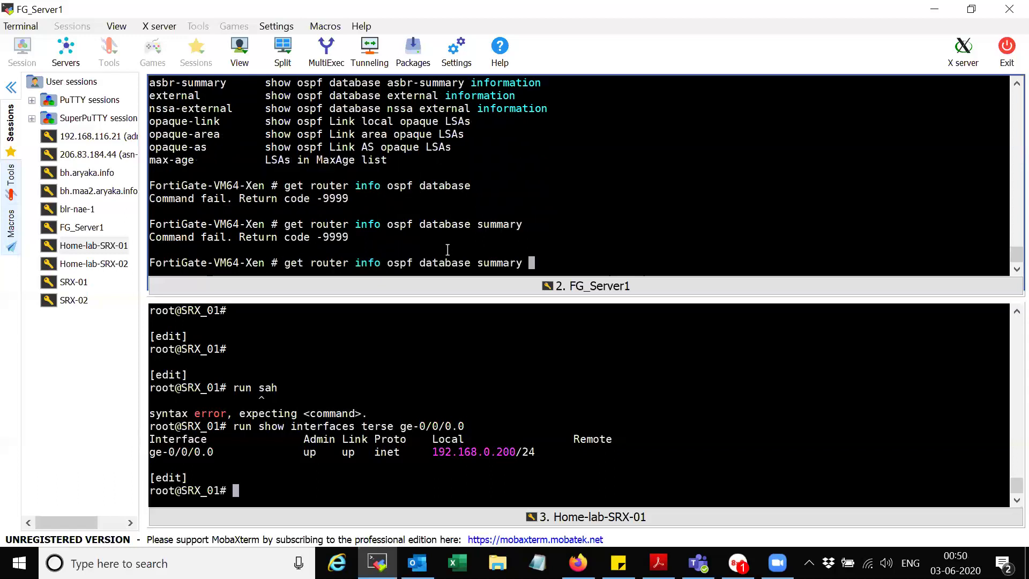
type("?")
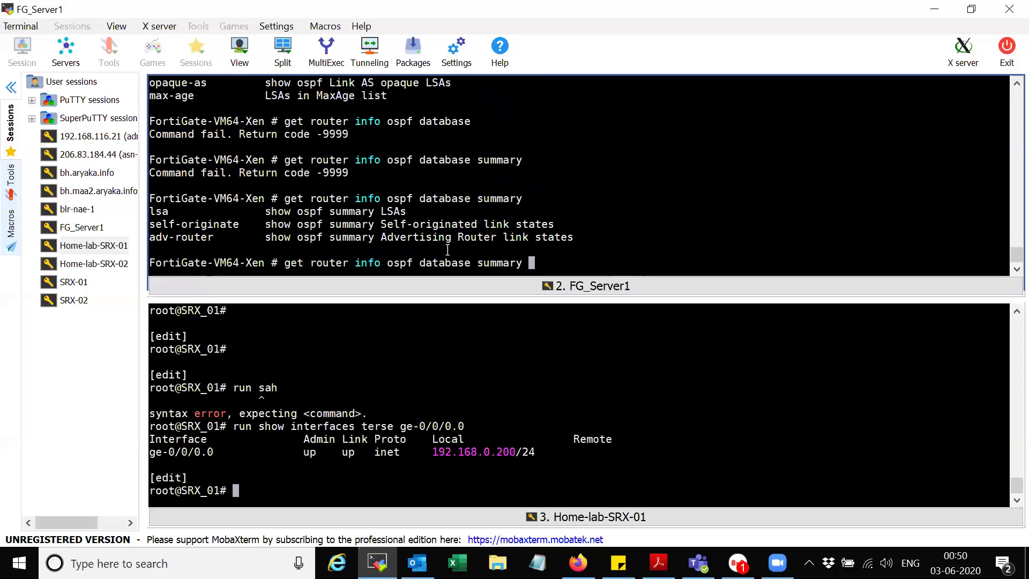
key("BackSpace")
key("BackSpace")
key("BackSpace")
key("BackSpace")
key("BackSpace")
type("?")
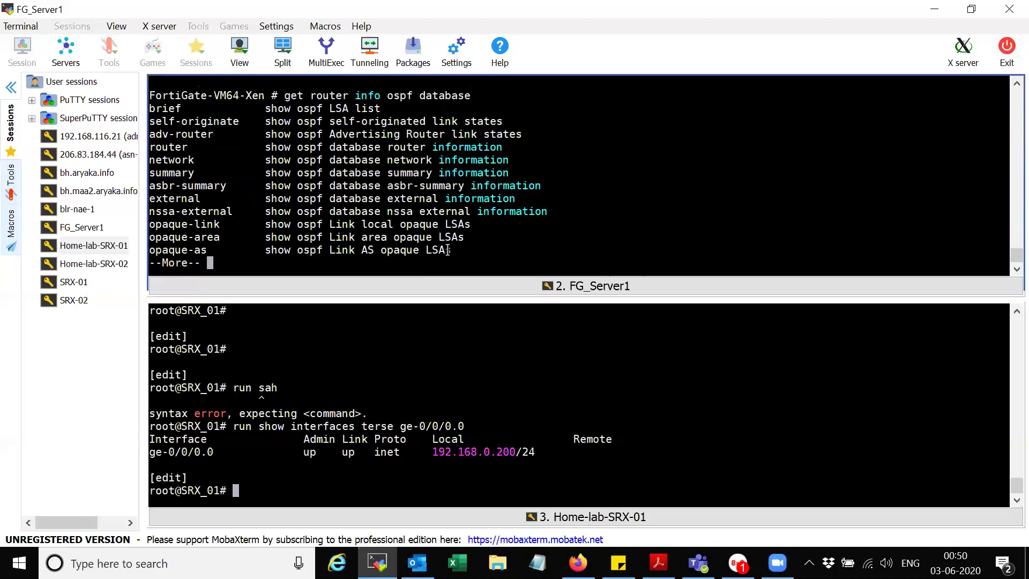
key("space")
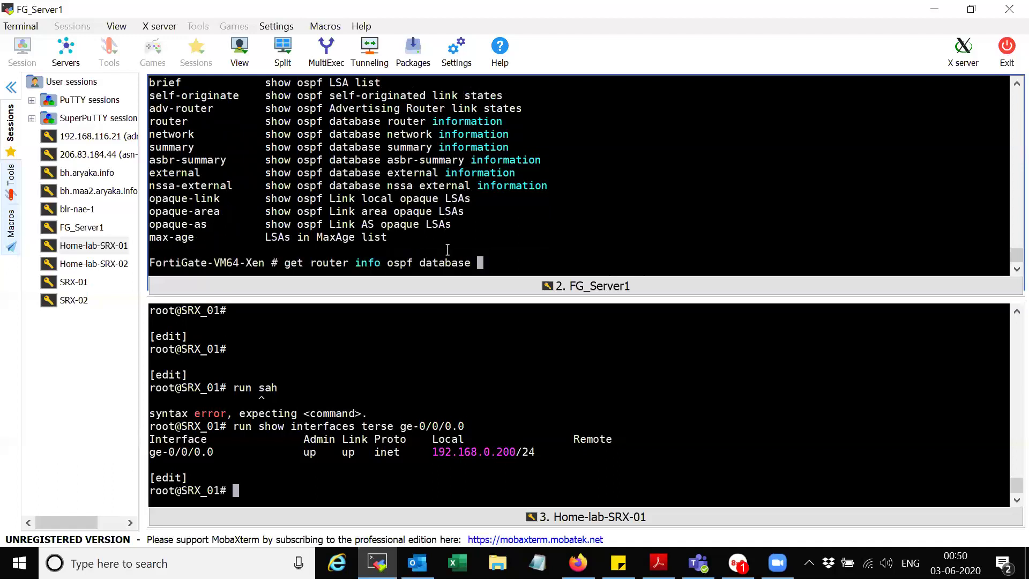
type("summary ?")
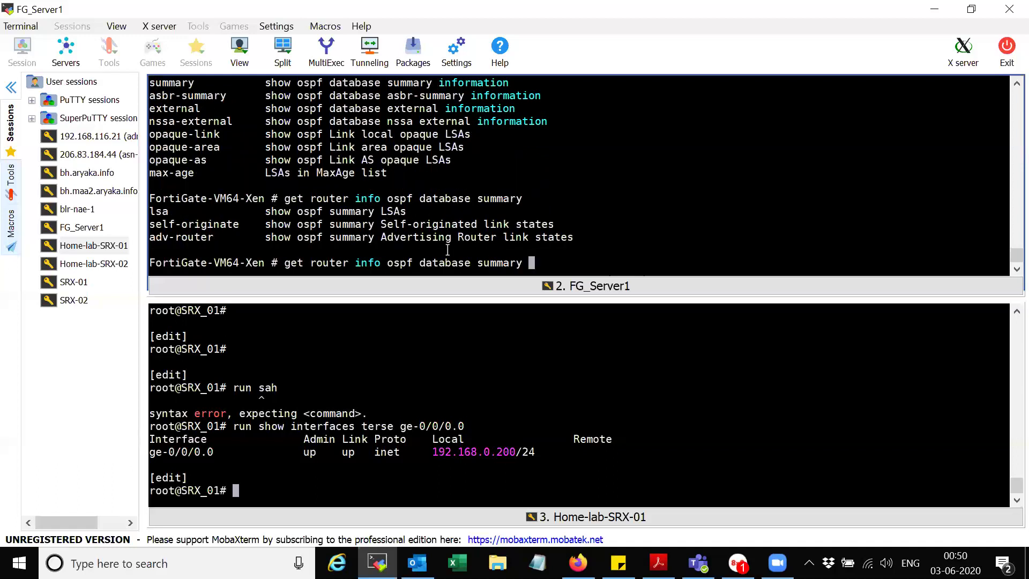
type("lsa")
key("Return")
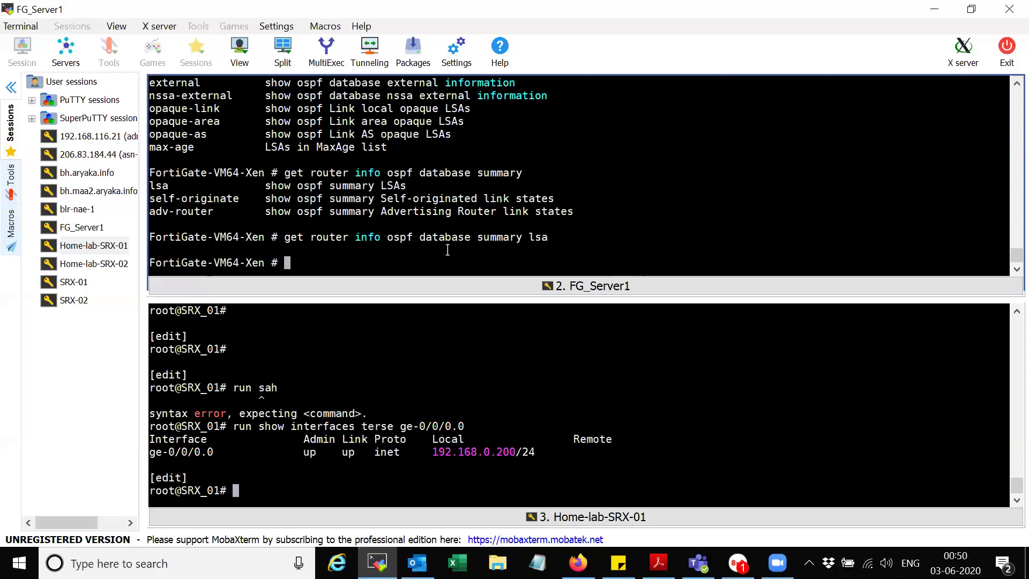
key("Up")
key("BackSpace")
key("BackSpace")
key("BackSpace")
key("BackSpace")
key("BackSpace")
key("BackSpace")
key("BackSpace")
key("BackSpace")
key("BackSpace")
key("BackSpace")
key("question")
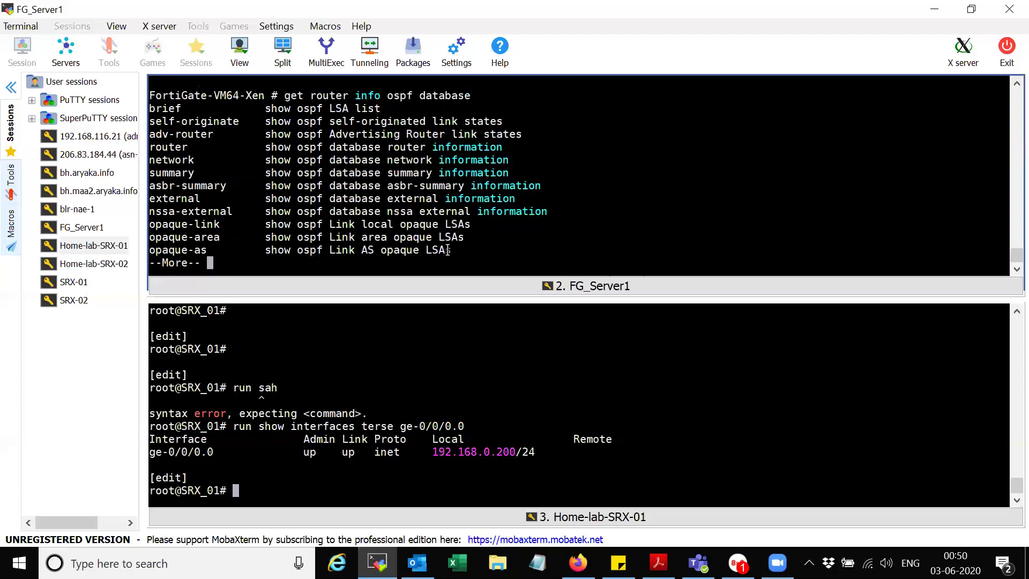
Step: Run 'get router info ospf database brief' and enlarge the FortiGate pane
key("space")
type("brief")
key("Return")
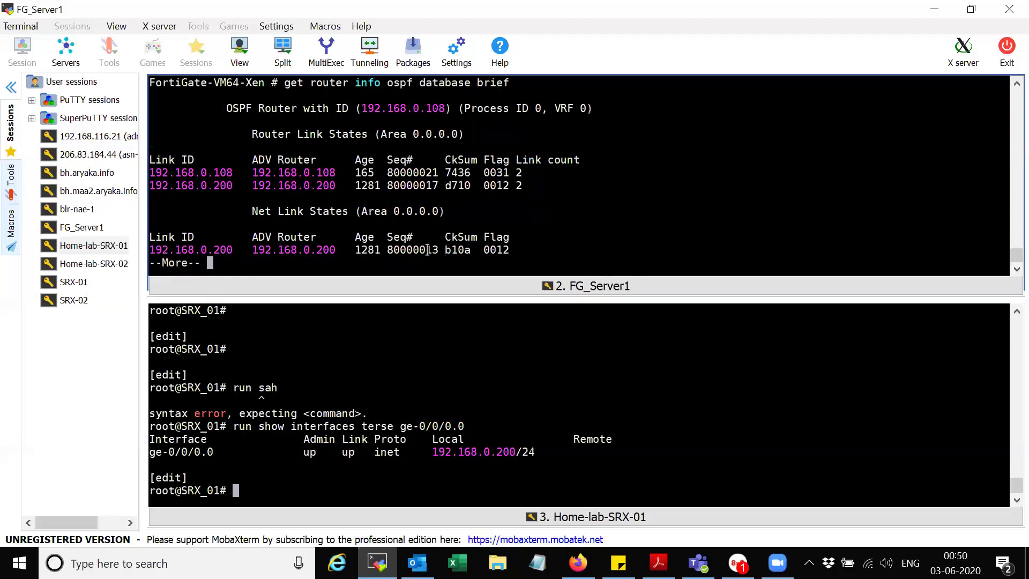
scroll(451, 188, "up", 1)
scroll(450, 189, "up", 1)
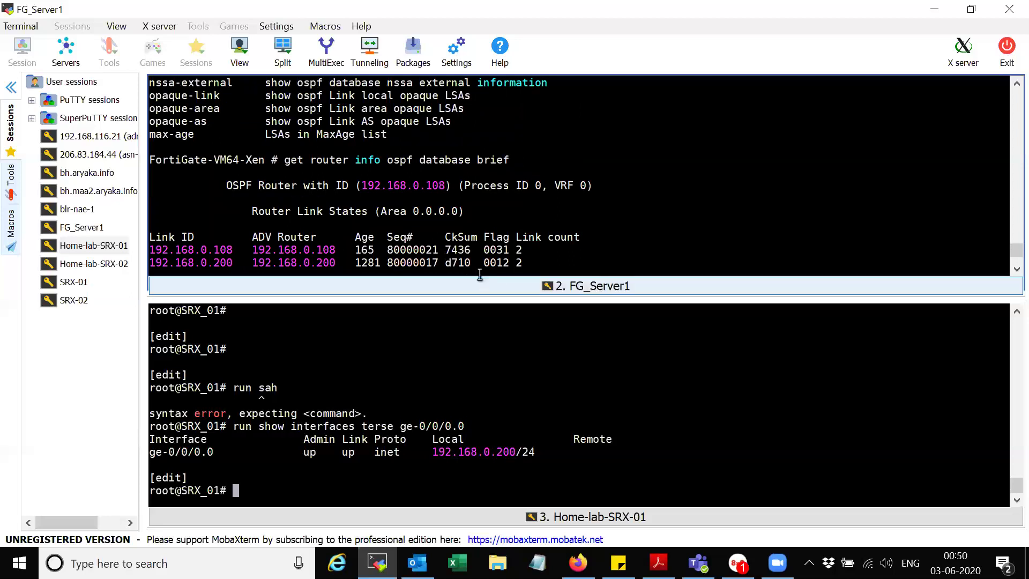
scroll(479, 270, "down", 2)
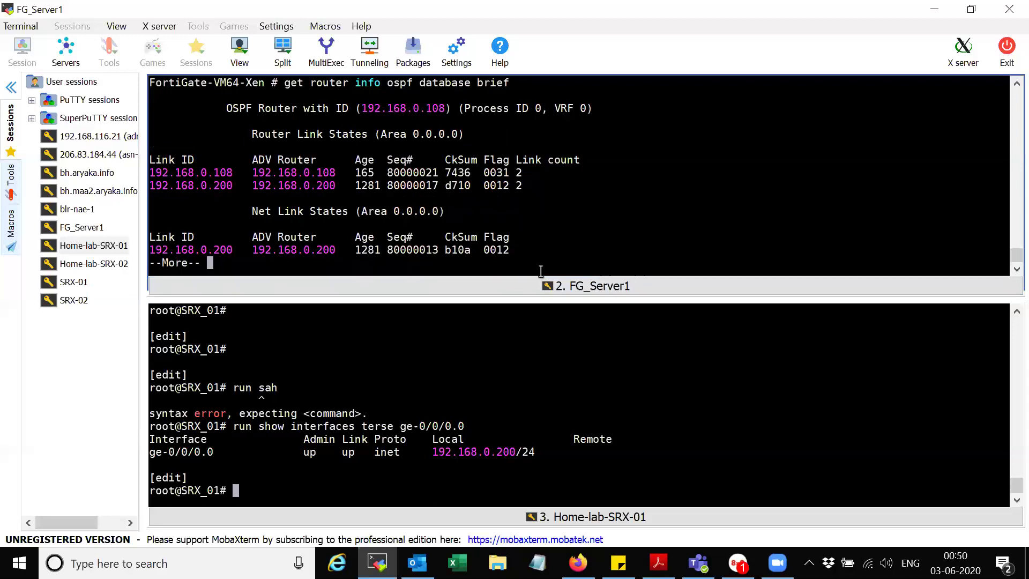
left_click_drag(541, 278, 537, 314)
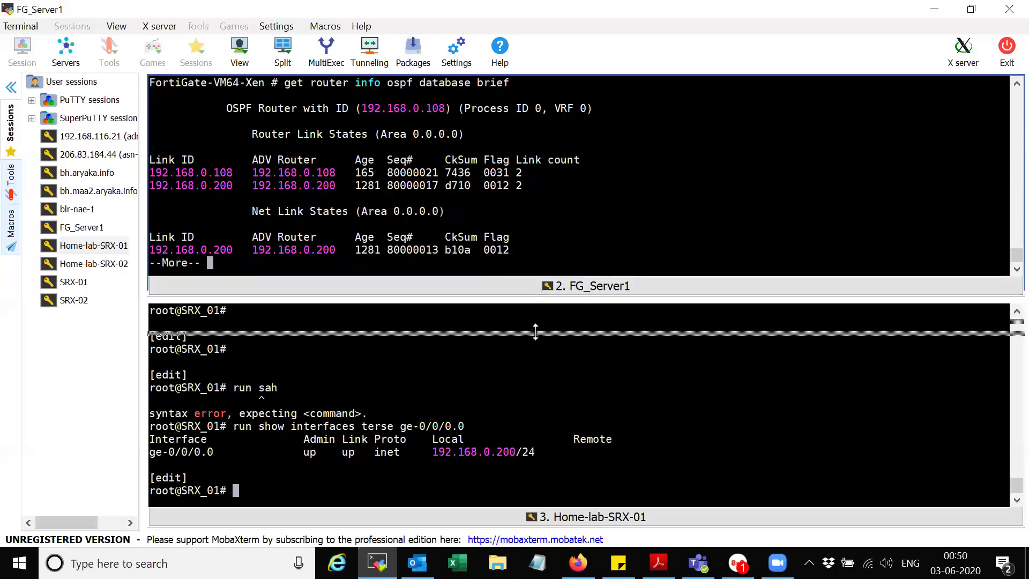
scroll(448, 232, "up", 2)
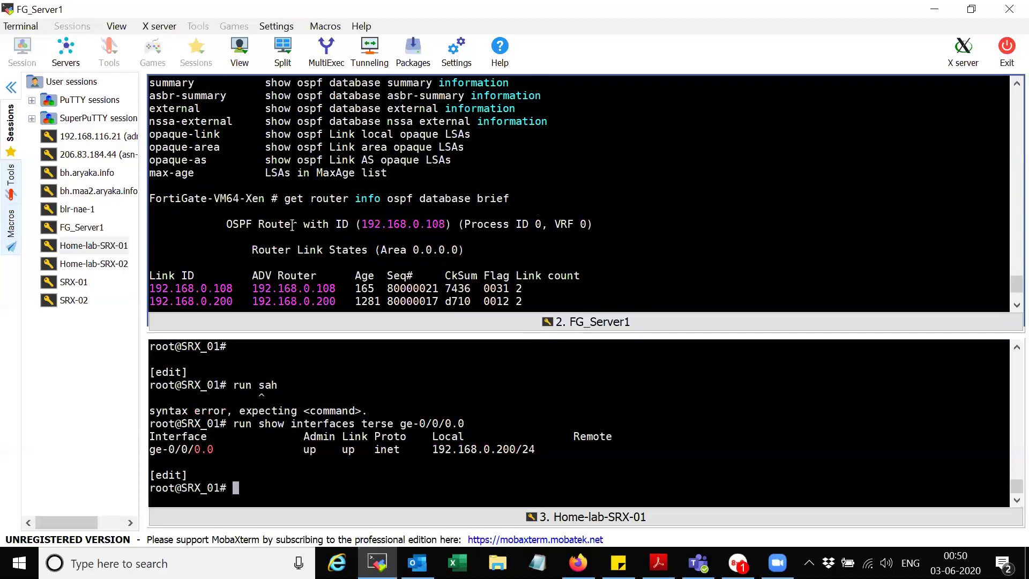
Step: Highlight router ID 192.168.0.108, area 0.0.0.0, and the 192.168.0.200 router and network LSAs
left_click_drag(226, 224, 443, 223)
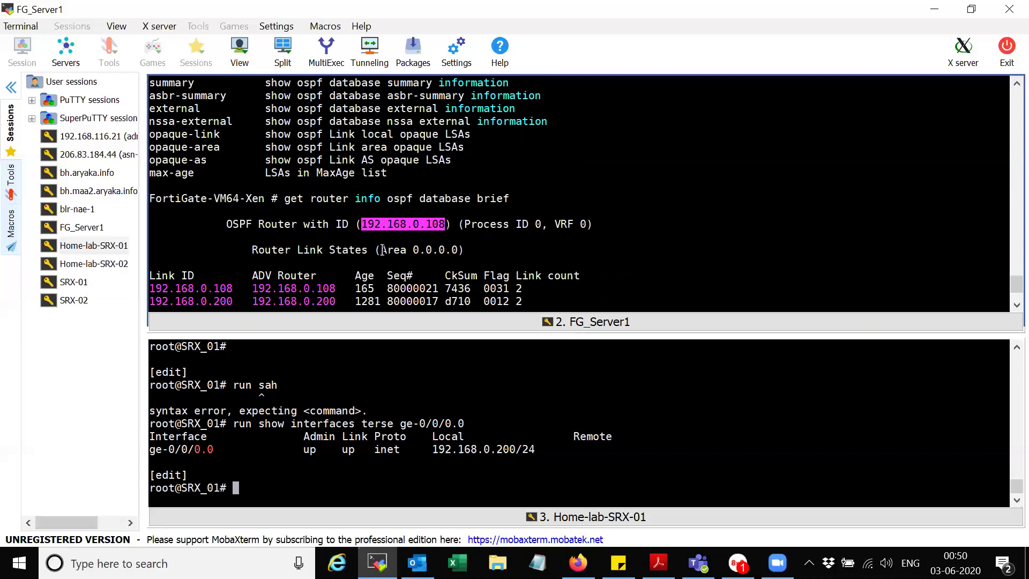
left_click_drag(380, 249, 456, 249)
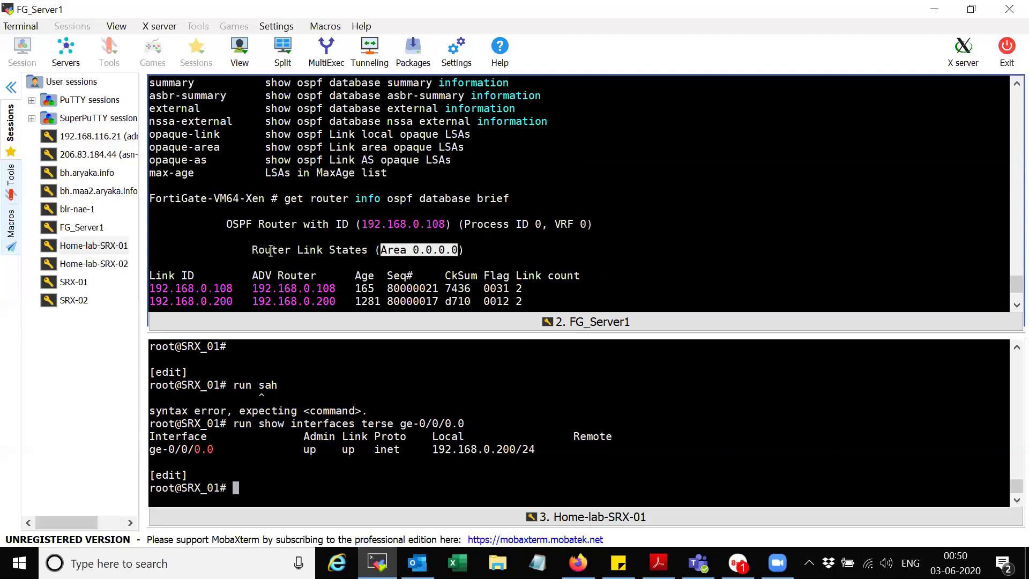
left_click_drag(252, 250, 365, 244)
scroll(365, 244, "down", 1)
scroll(365, 244, "down", 1)
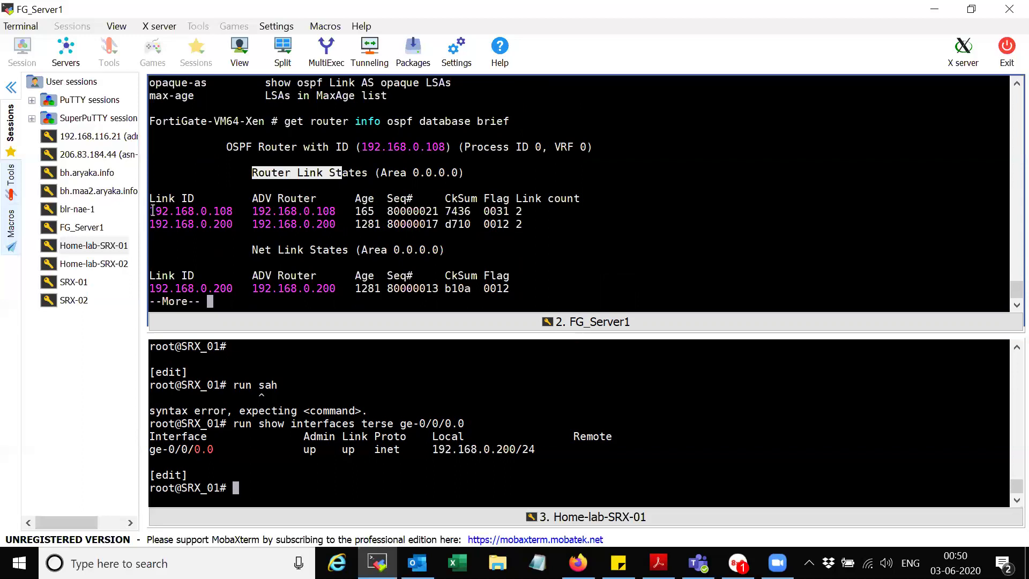
left_click_drag(152, 210, 232, 212)
key("space")
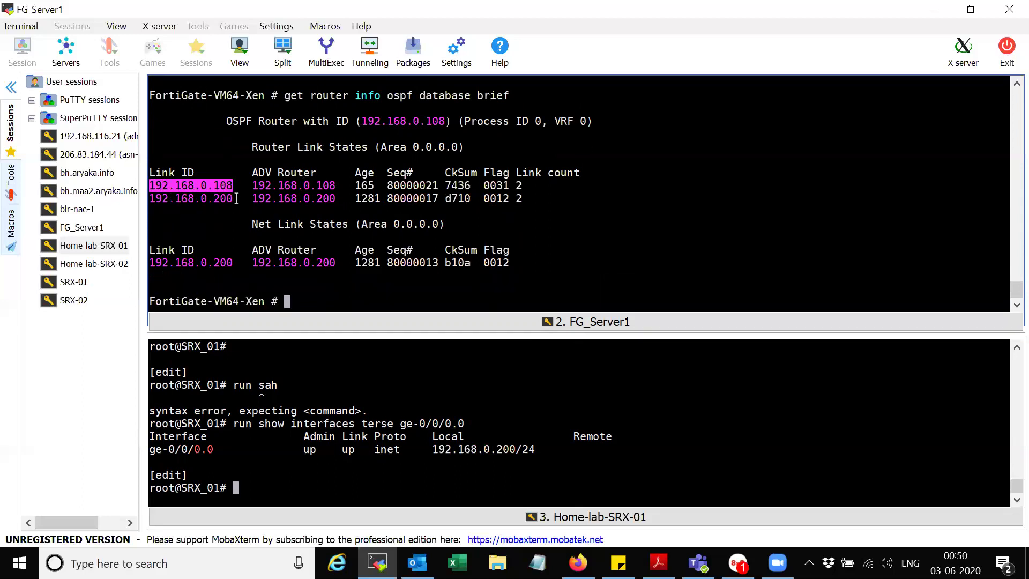
left_click_drag(230, 199, 149, 199)
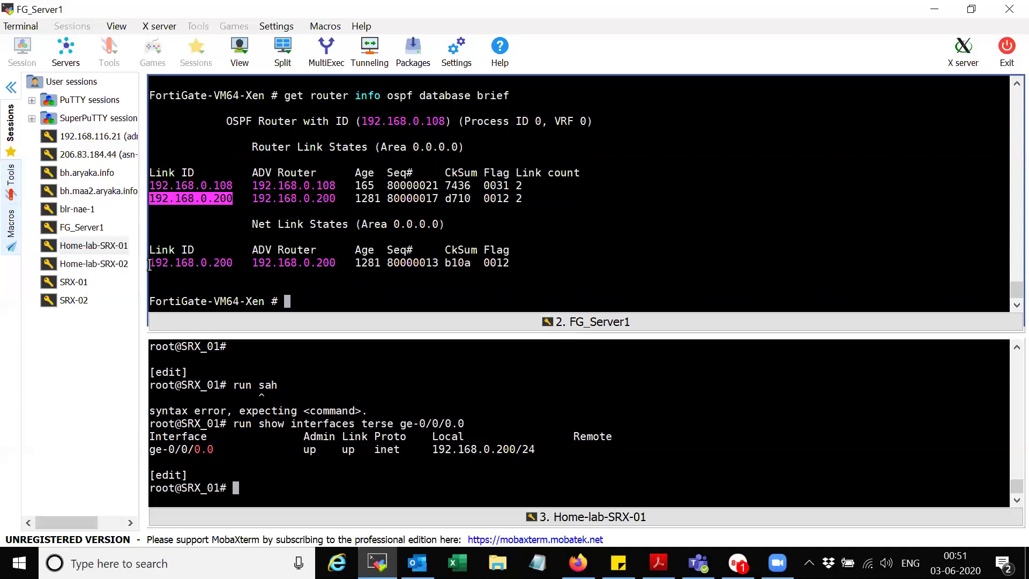
left_click_drag(150, 262, 229, 264)
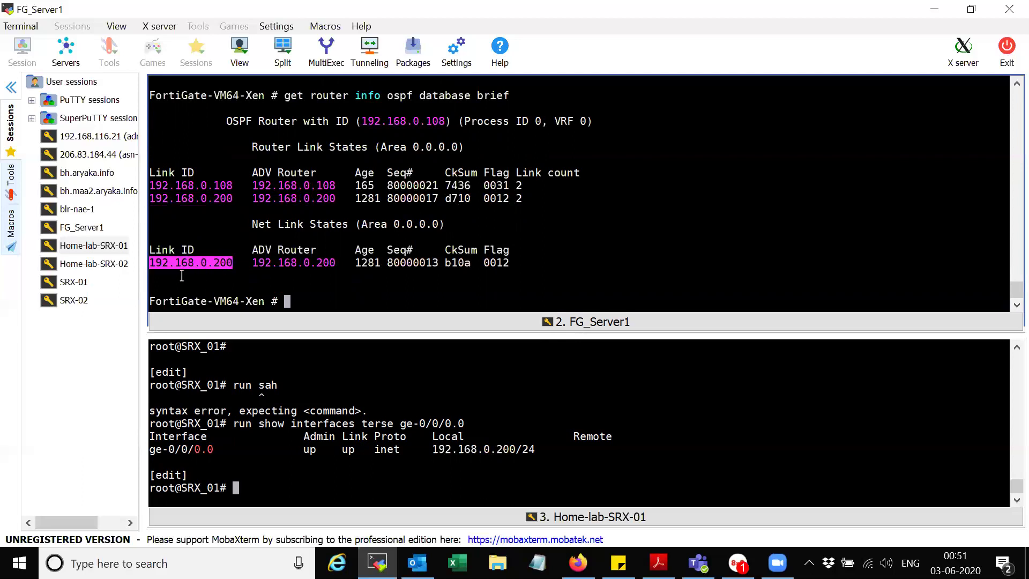
left_click(180, 272)
left_click_drag(150, 262, 232, 263)
left_click(376, 490)
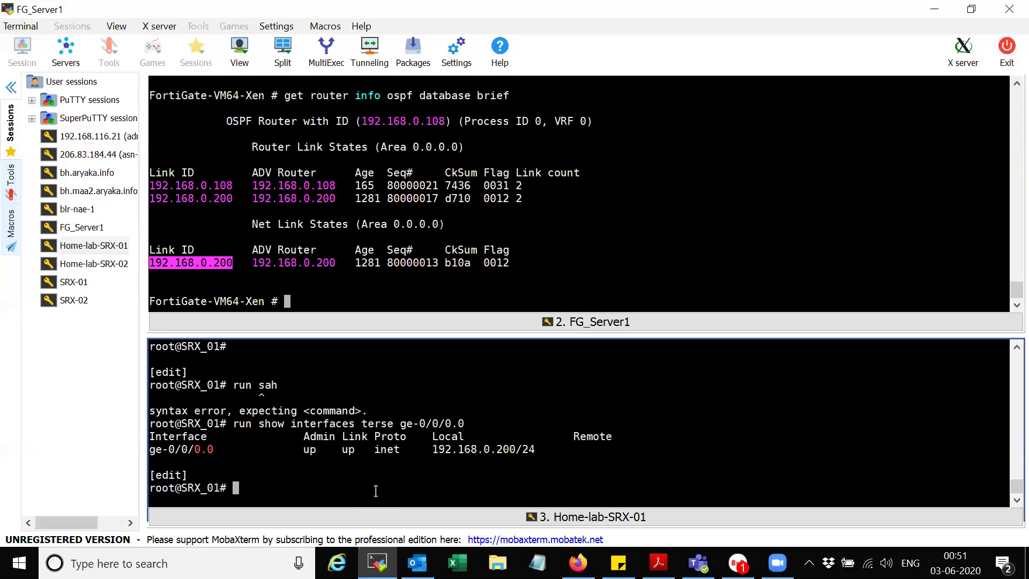
Step: Run 'run show ospf database instance untrust' on the SRX and highlight its two router LSAs and one network LSA
type("run show ospf database instance untrust")
key("Return")
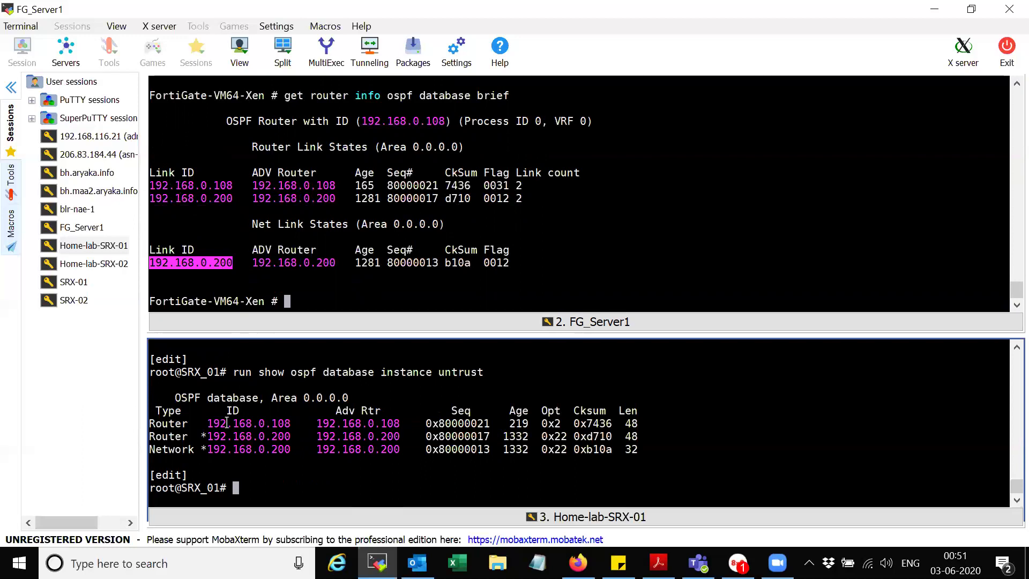
left_click_drag(149, 449, 644, 449)
left_click_drag(156, 410, 336, 410)
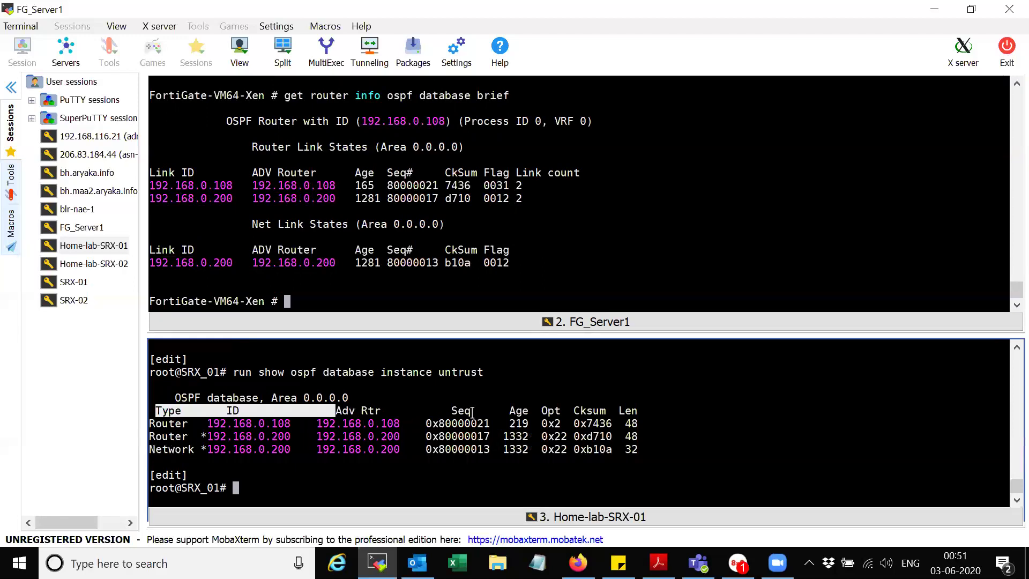
left_click_drag(570, 425, 640, 449)
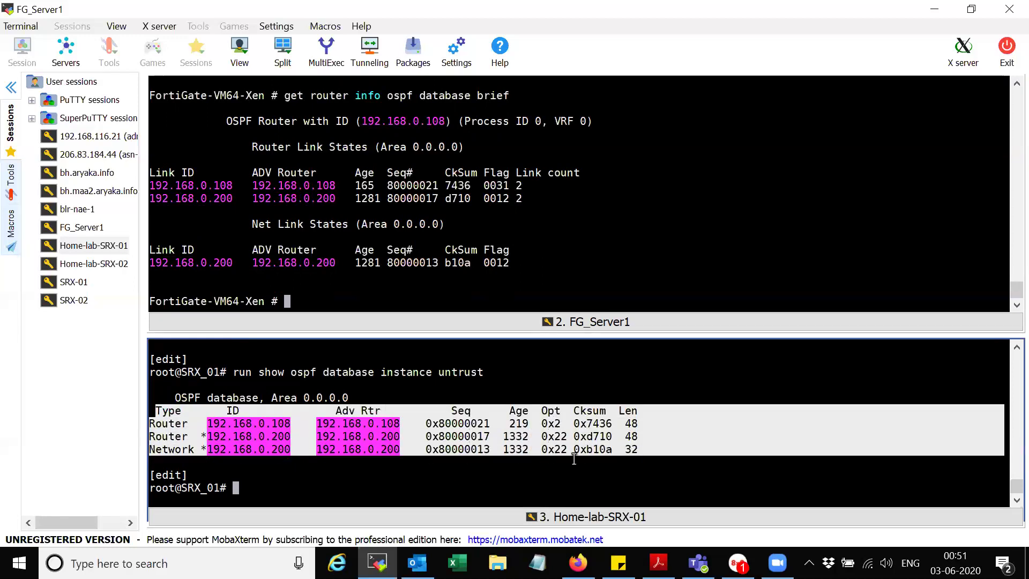
Step: Rerun the brief OSPF database, then run 'get router info ospf status' on the FortiGate
left_click(499, 264)
key("Return")
key("Up")
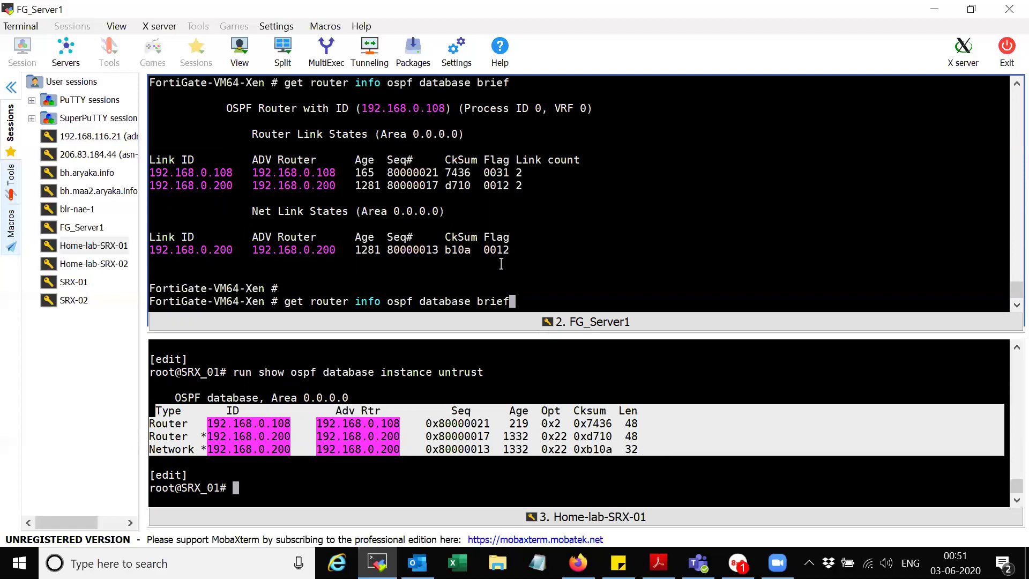
key("Return")
key("Up")
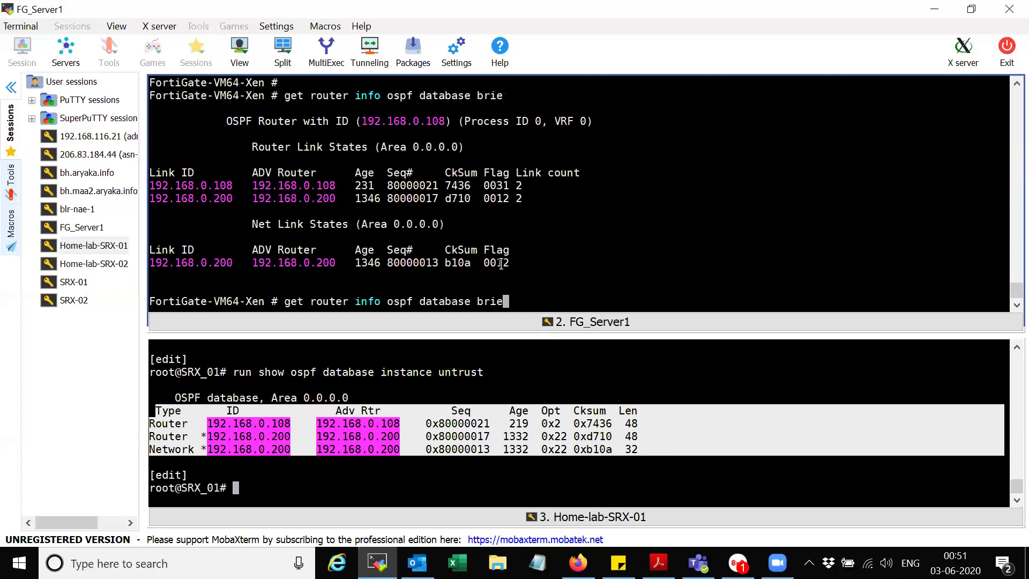
key("BackSpace")
key("BackSpace")
key("BackSpace")
key("BackSpace")
key("BackSpace")
key("BackSpace")
key("BackSpace")
key("question")
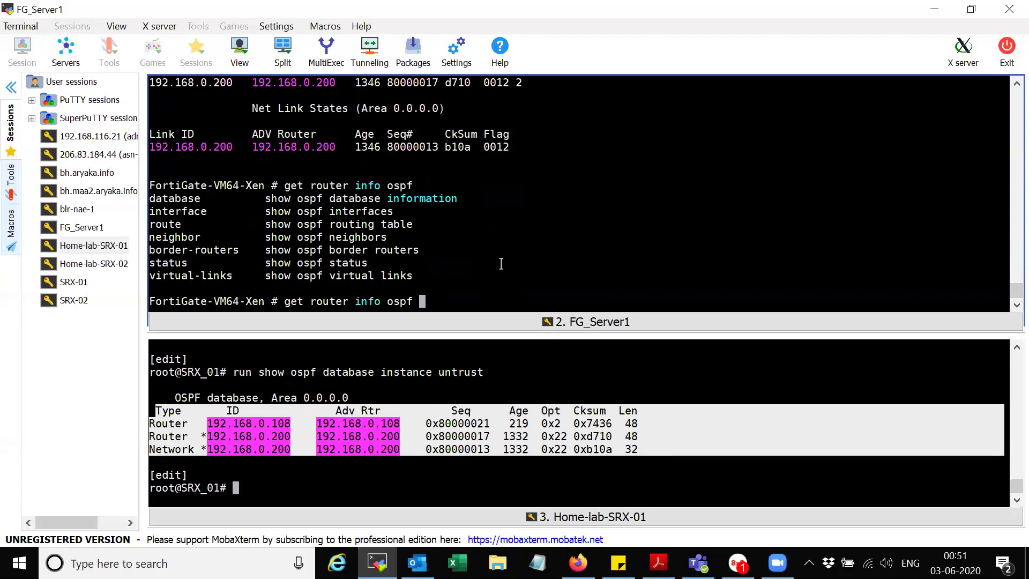
type("status")
key("Return")
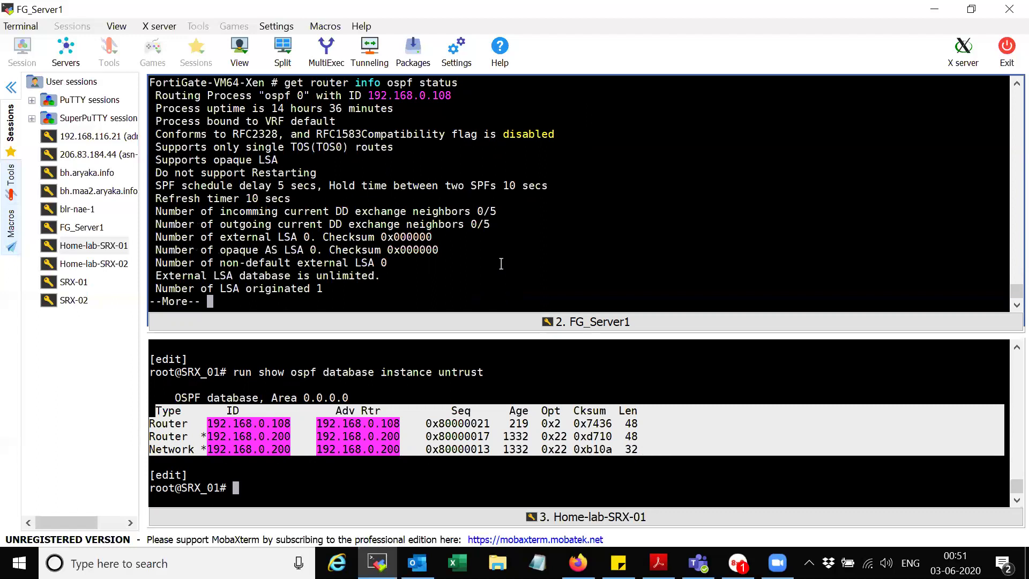
Step: Mark the status lines for router ID 192.168.0.108 and one full neighbor, then page through
scroll(421, 190, "up", 2)
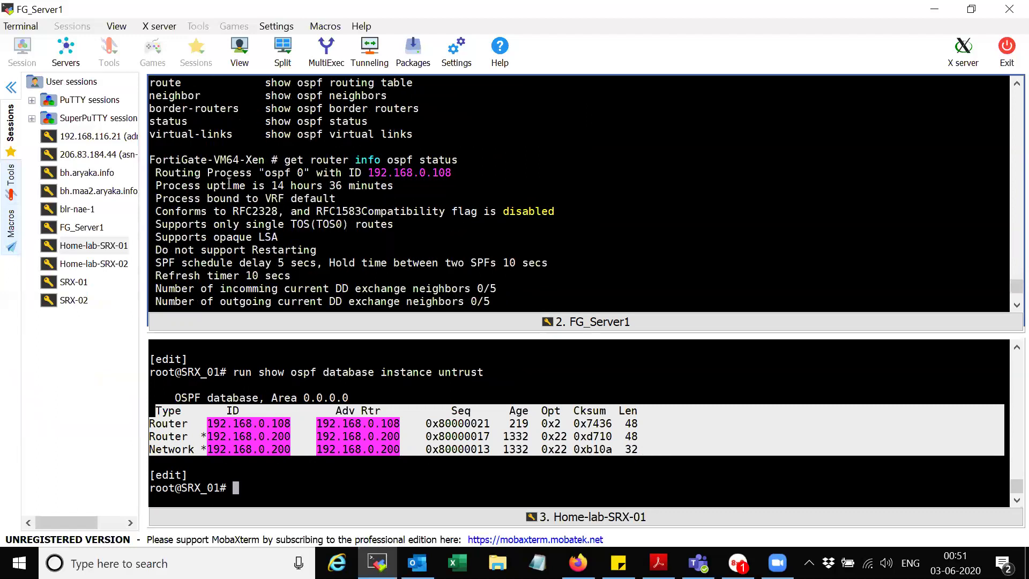
left_click_drag(159, 175, 372, 255)
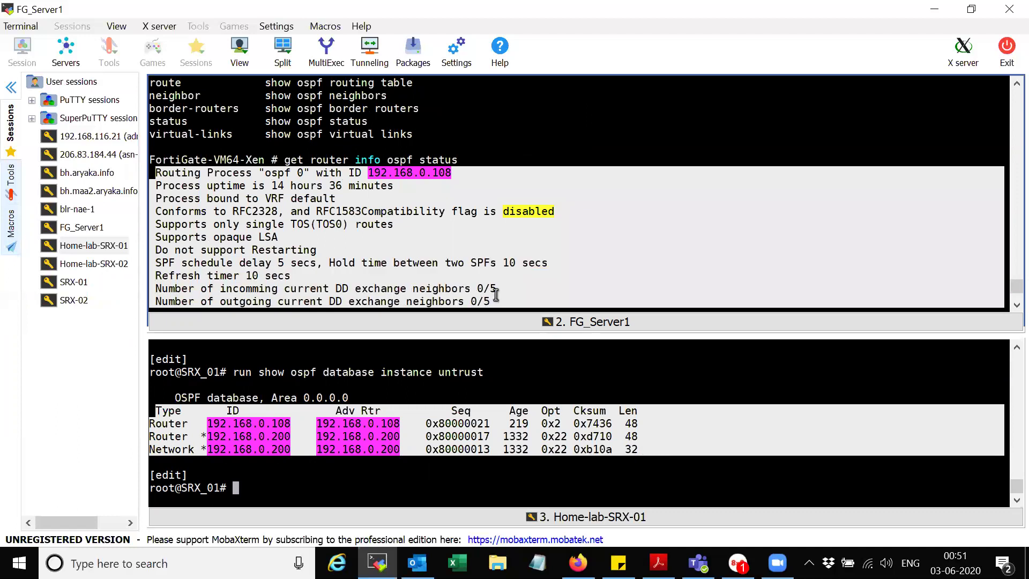
left_click_drag(371, 255, 496, 300)
scroll(434, 255, "down", 1)
scroll(433, 255, "down", 1)
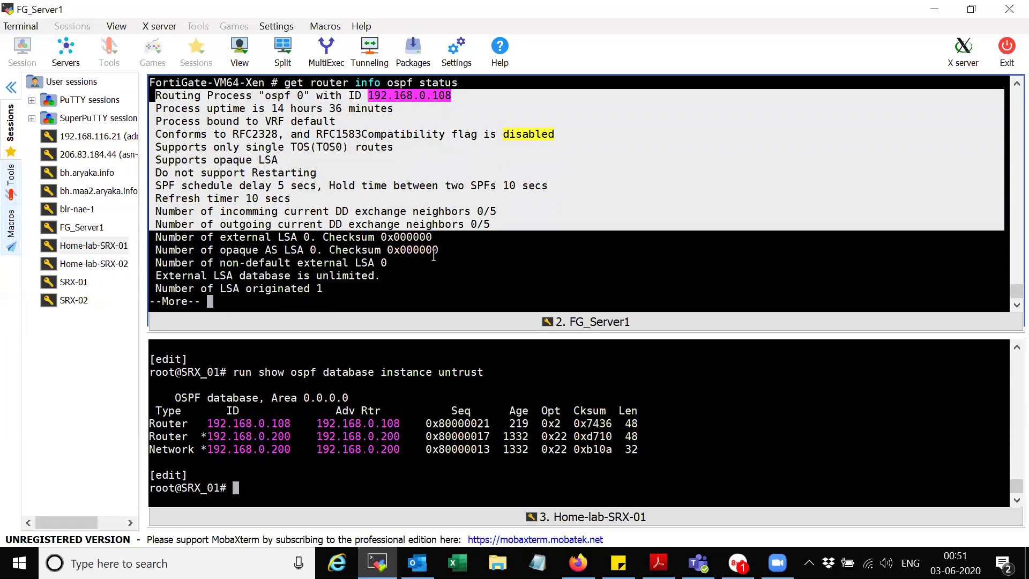
scroll(434, 255, "down", 1)
scroll(433, 255, "down", 1)
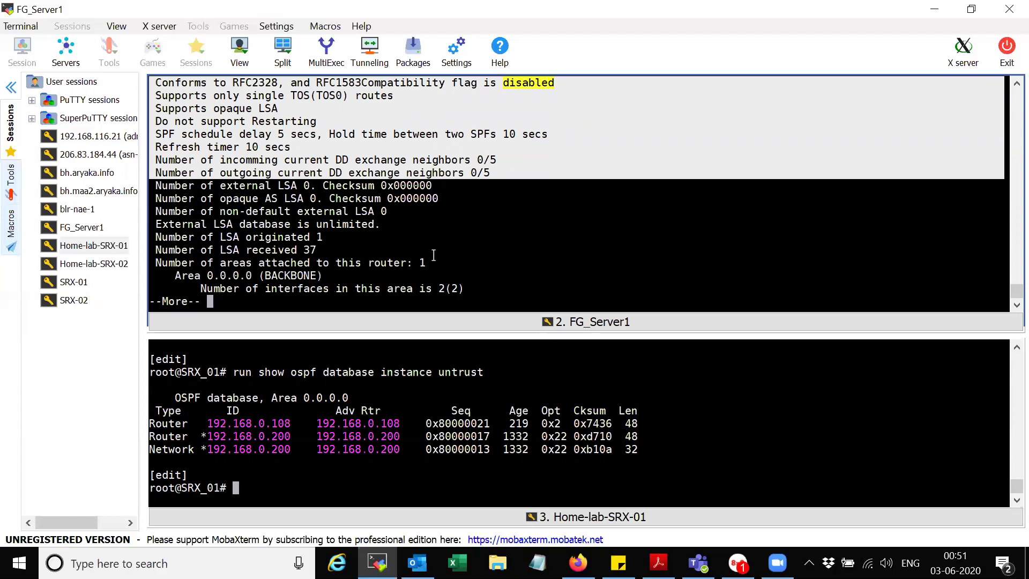
key("Return")
key("Return")
key("Return")
key("Return")
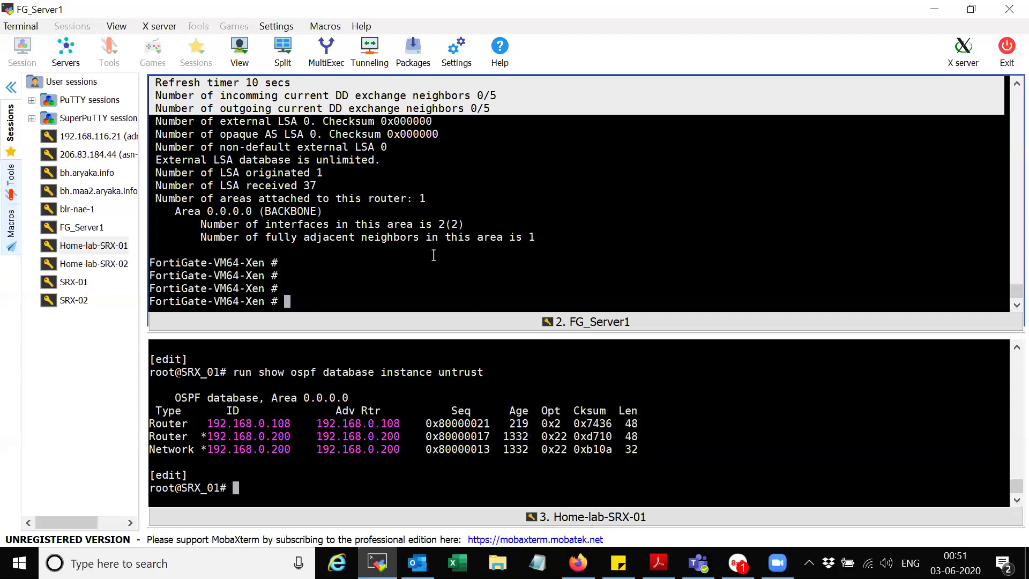
Step: Run 'get router info routing-table details' on the FortiGate and highlight 23.23.23.23/32 via 192.168.0.200
type("get router ")
type("info ")
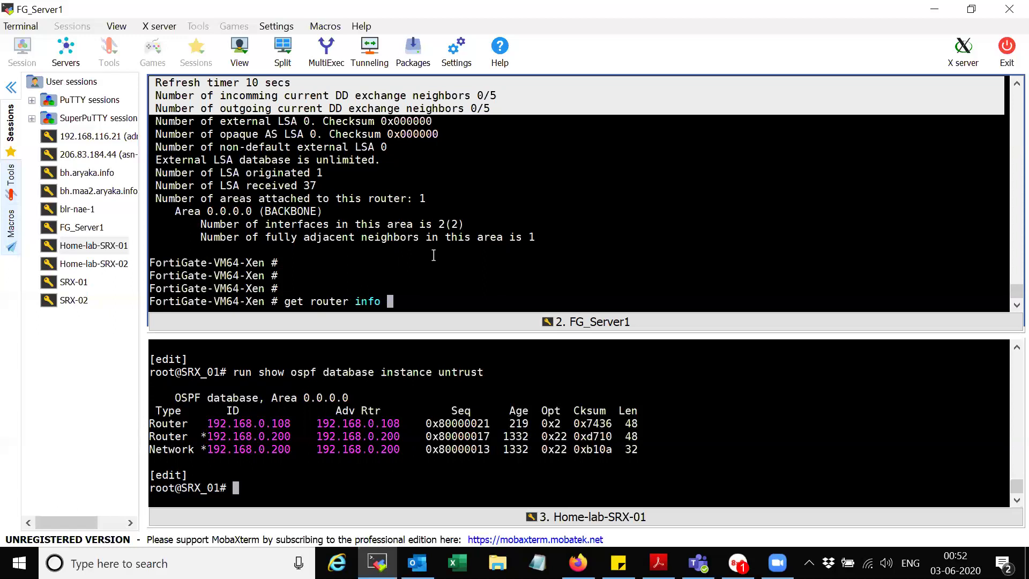
type("ospf")
key("BackSpace")
key("BackSpace")
key("BackSpace")
key("BackSpace")
key("BackSpace")
type("rou")
key("Tab")
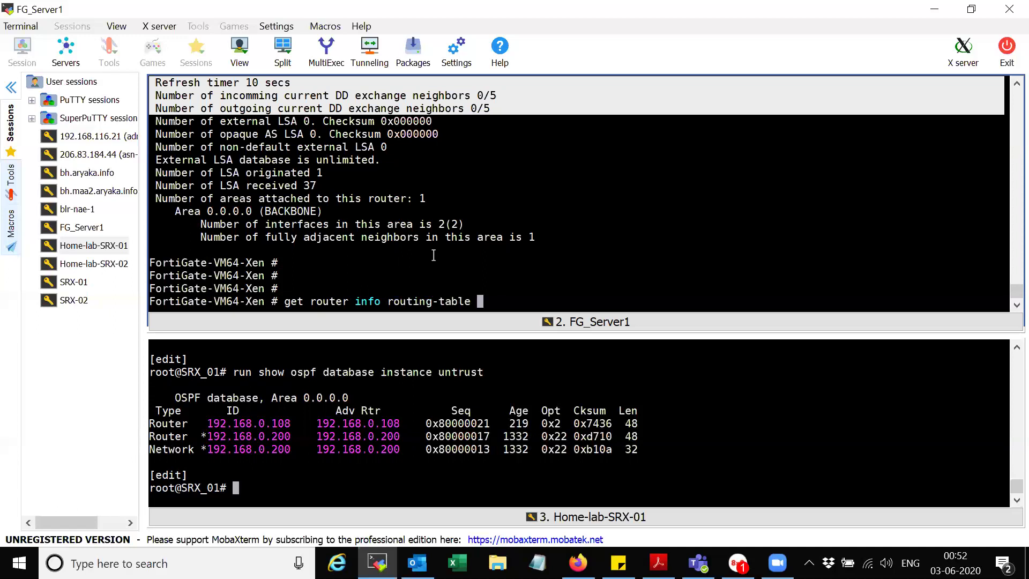
type("details")
key("Return")
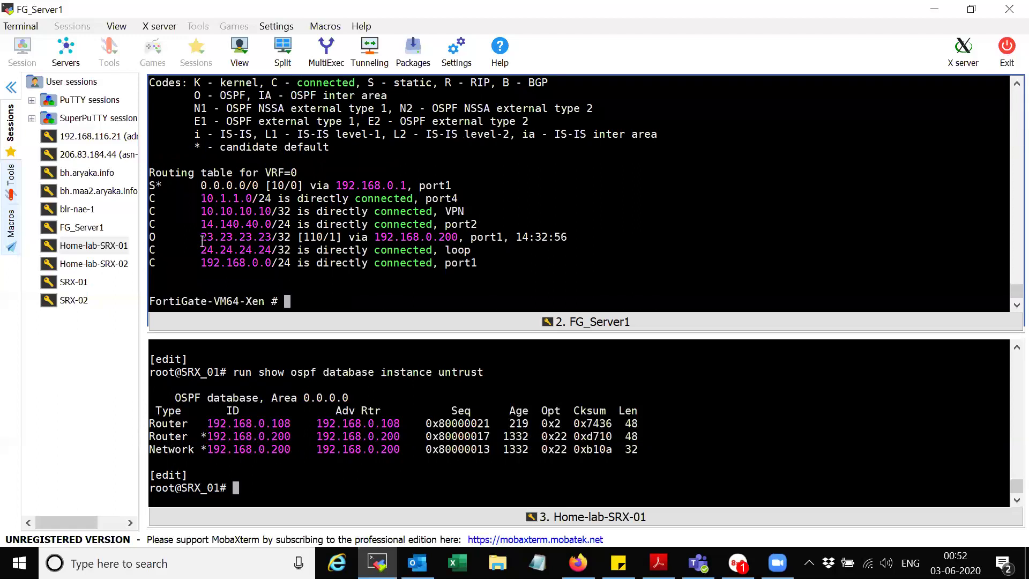
left_click_drag(202, 238, 291, 237)
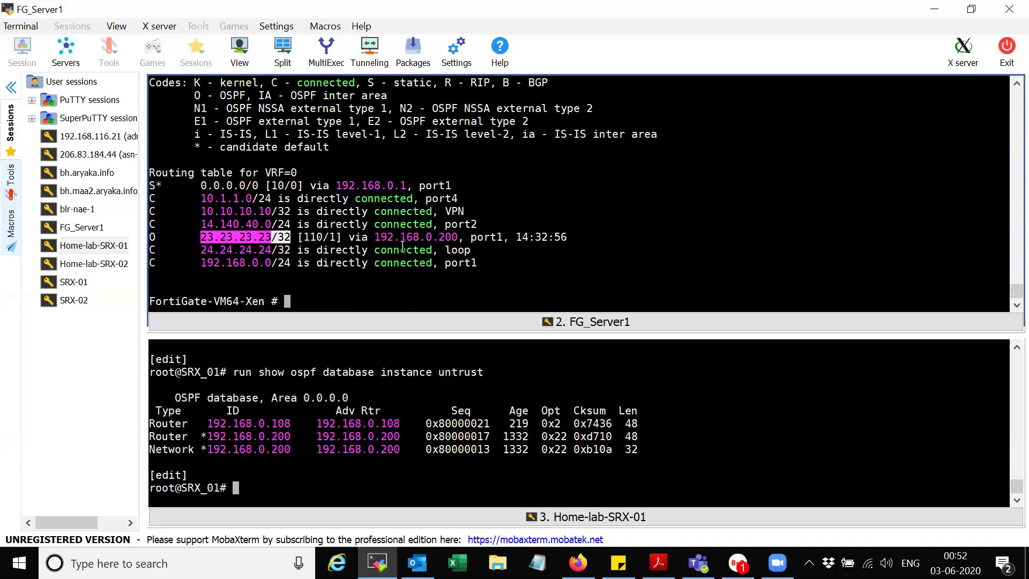
left_click_drag(376, 237, 494, 239)
left_click(474, 238)
left_click(578, 563)
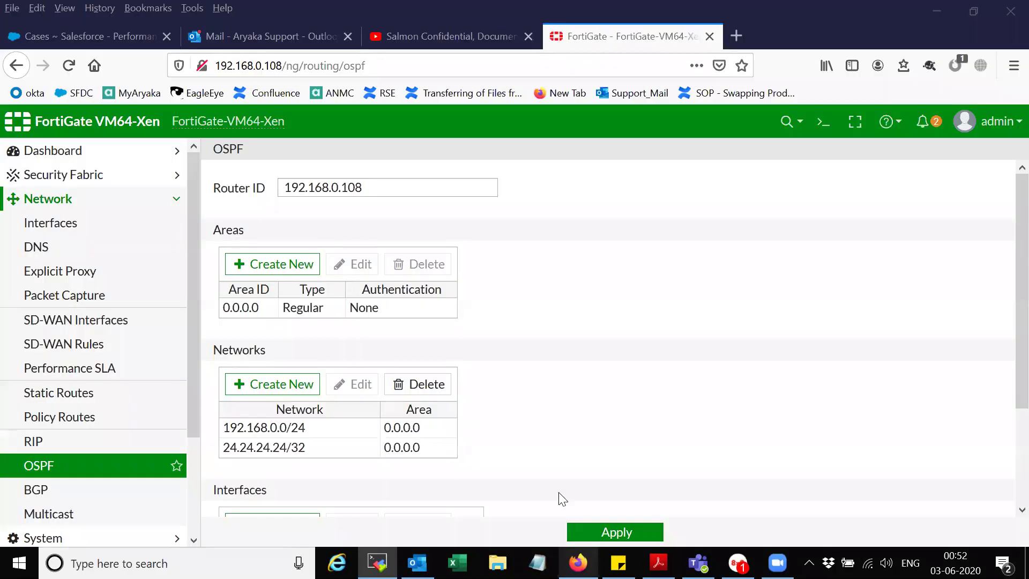
scroll(294, 448, "down", 2)
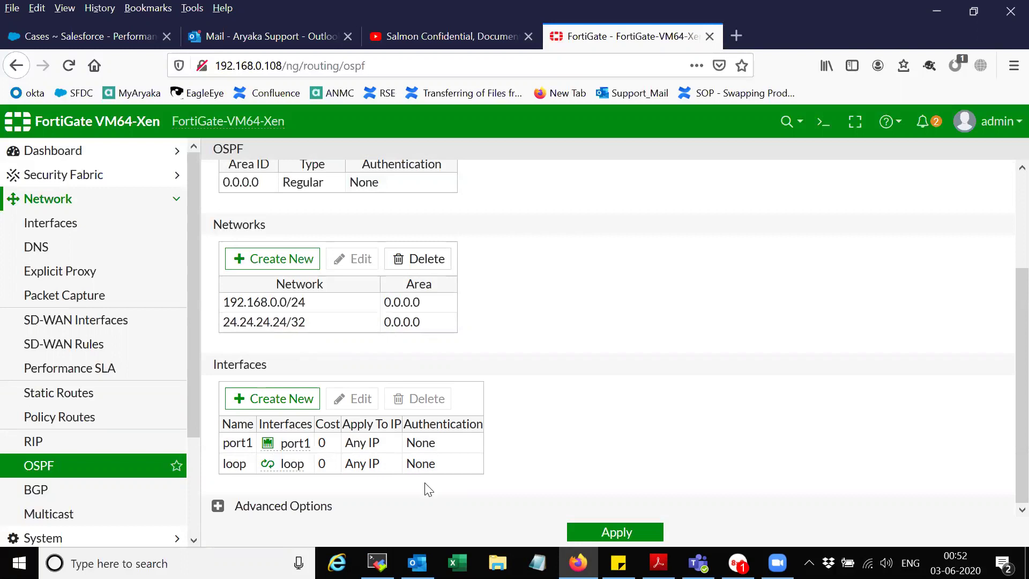
left_click(377, 563)
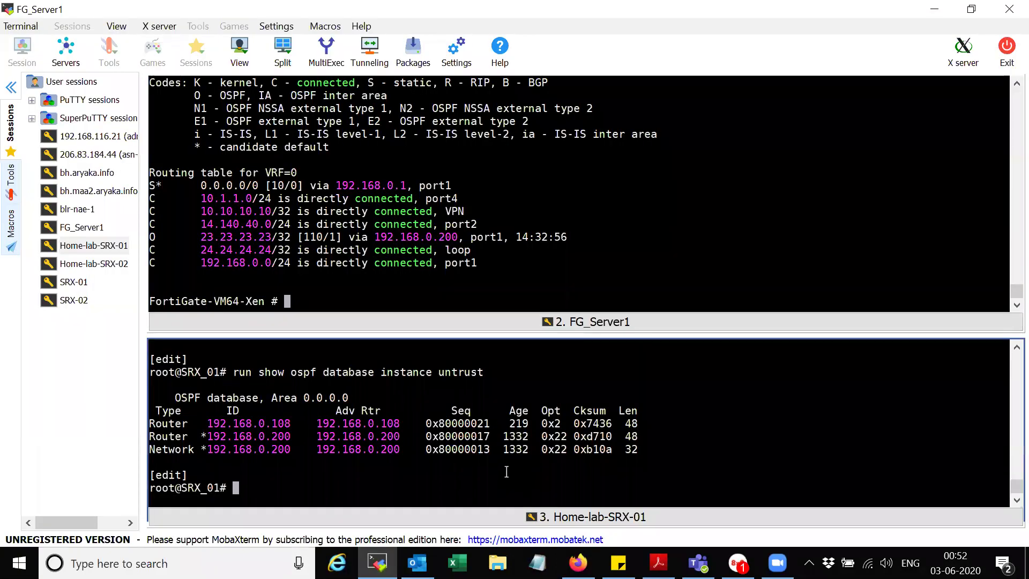
Step: On the SRX, run 'run show route table untrust.inet.0 protocol ospf'
key("Return")
type("runsh")
key("Return")
key("Up")
key("BackSpace")
key("BackSpace")
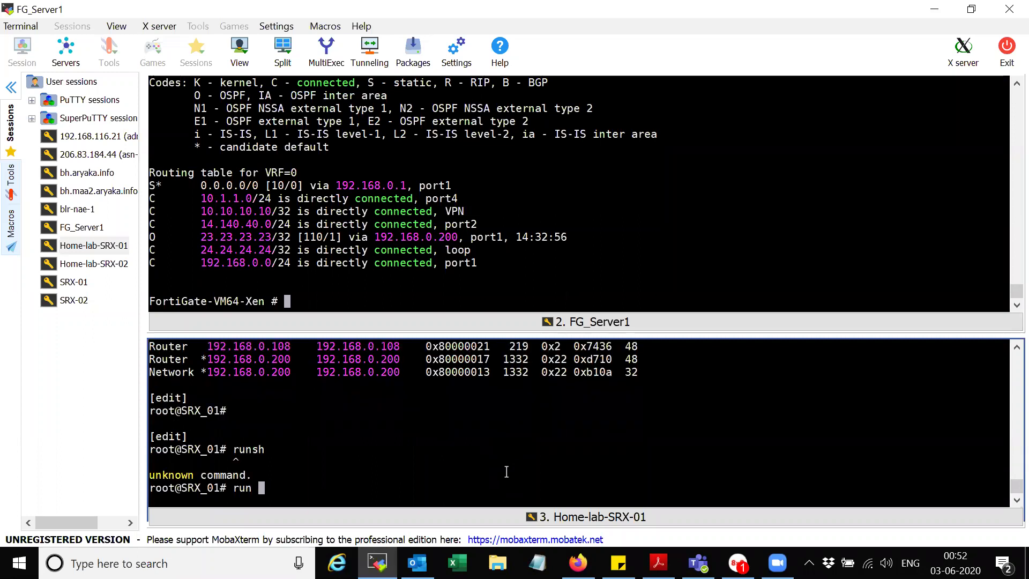
type("show route ")
type("table ")
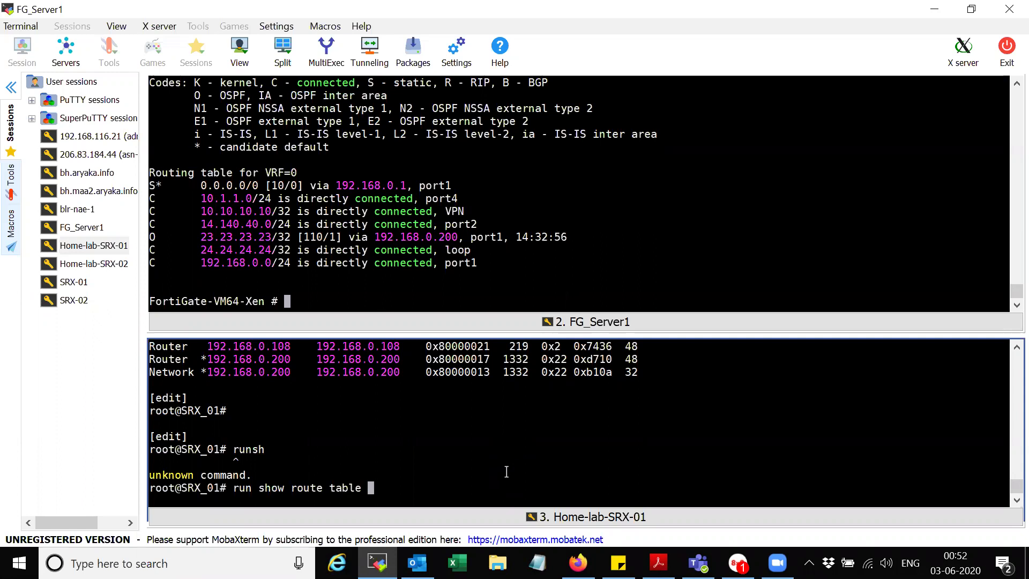
type("un")
key("Tab")
type(".0 ")
type("pr")
key("space")
type("to")
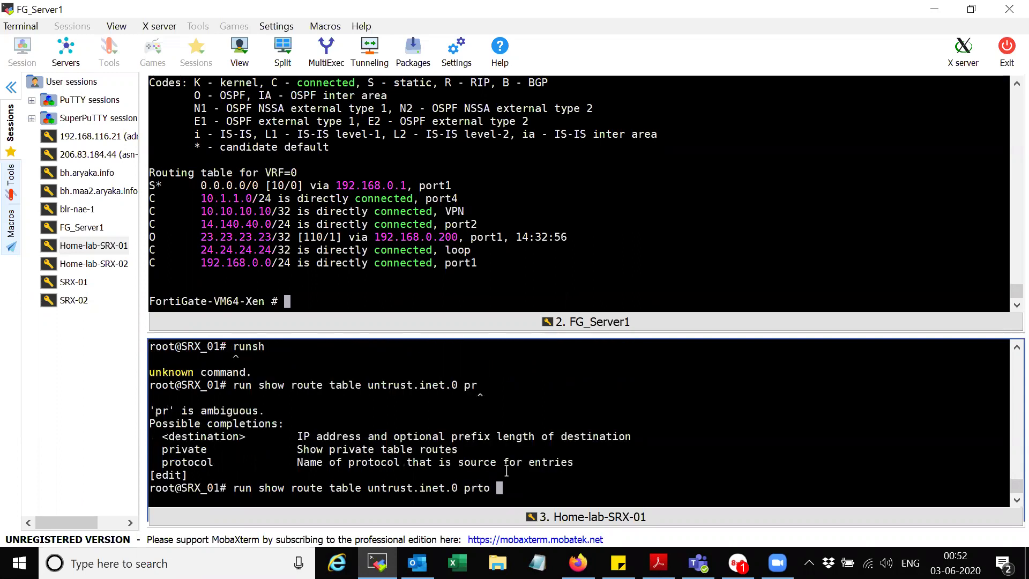
key("BackSpace")
key("BackSpace")
type("o")
key("space")
type("ospf")
key("Return")
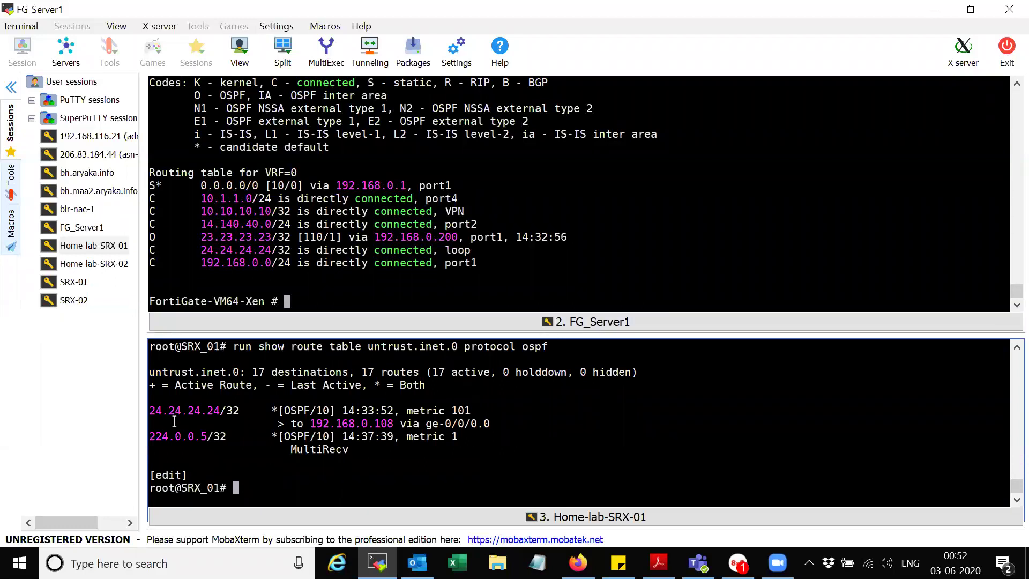
Step: Highlight the 24.24.24.24/32 route entry and its ge-0/0/0.0 outgoing interface
left_click_drag(150, 410, 394, 425)
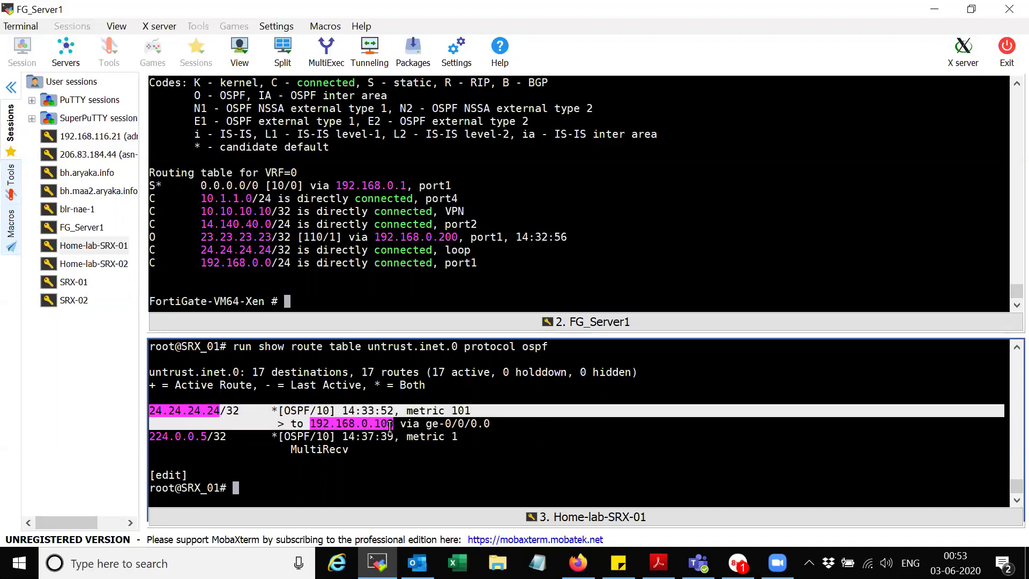
double_click(436, 425)
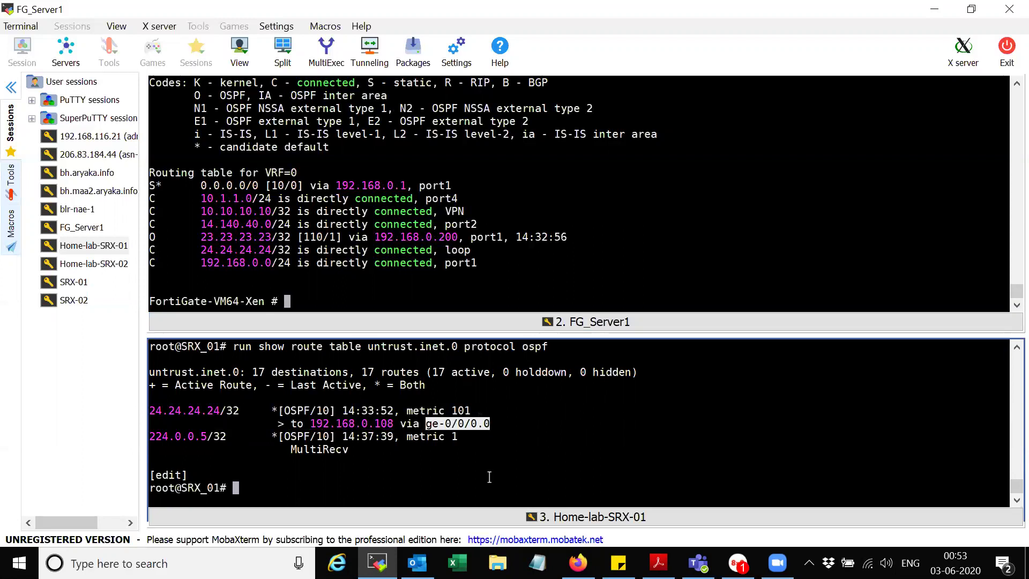
scroll(476, 476, "up", 2)
scroll(474, 476, "up", 1)
scroll(471, 474, "up", 2)
scroll(472, 475, "up", 3)
scroll(473, 474, "down", 7)
Step: Push the SRX output away with a fresh prompt, then select the FG_Server1 pane and the taskbar
key("Return")
key("Return")
key("Return")
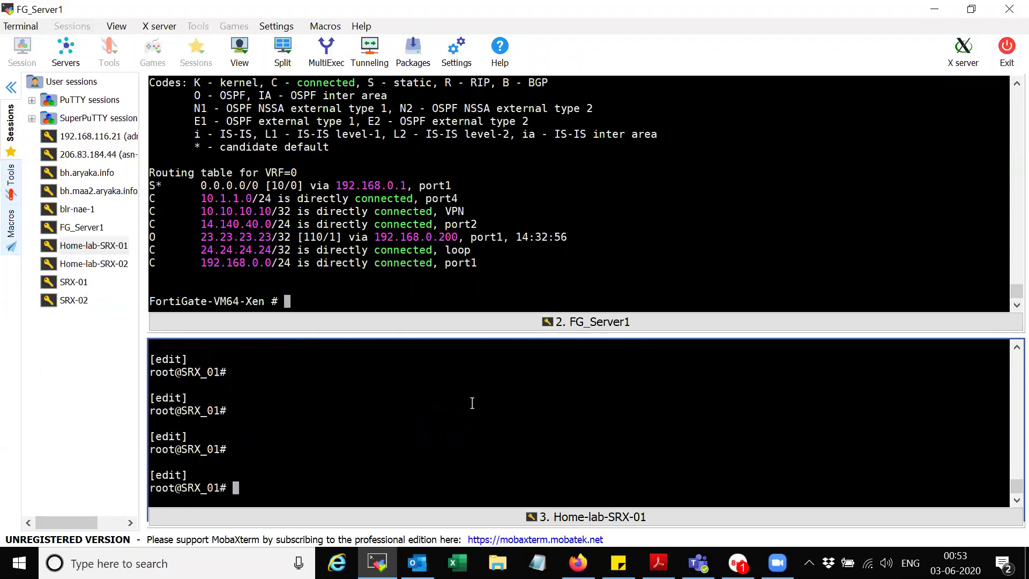
left_click(534, 231)
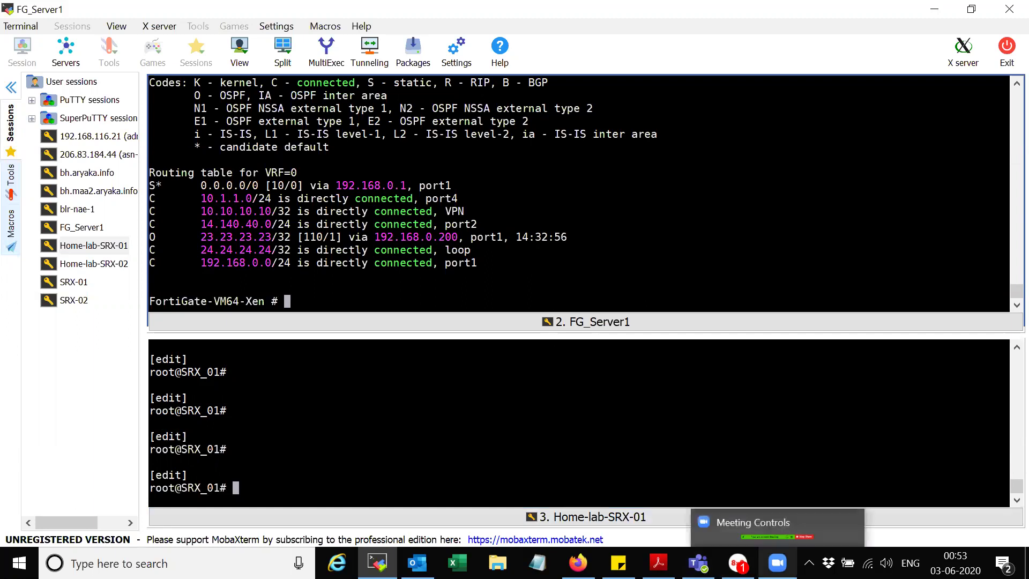
left_click(777, 528)
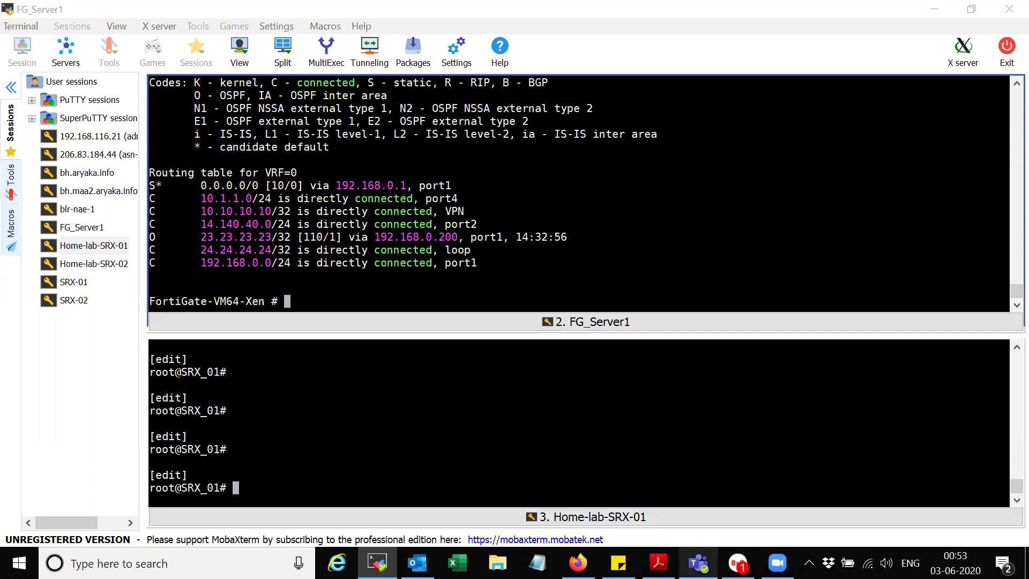